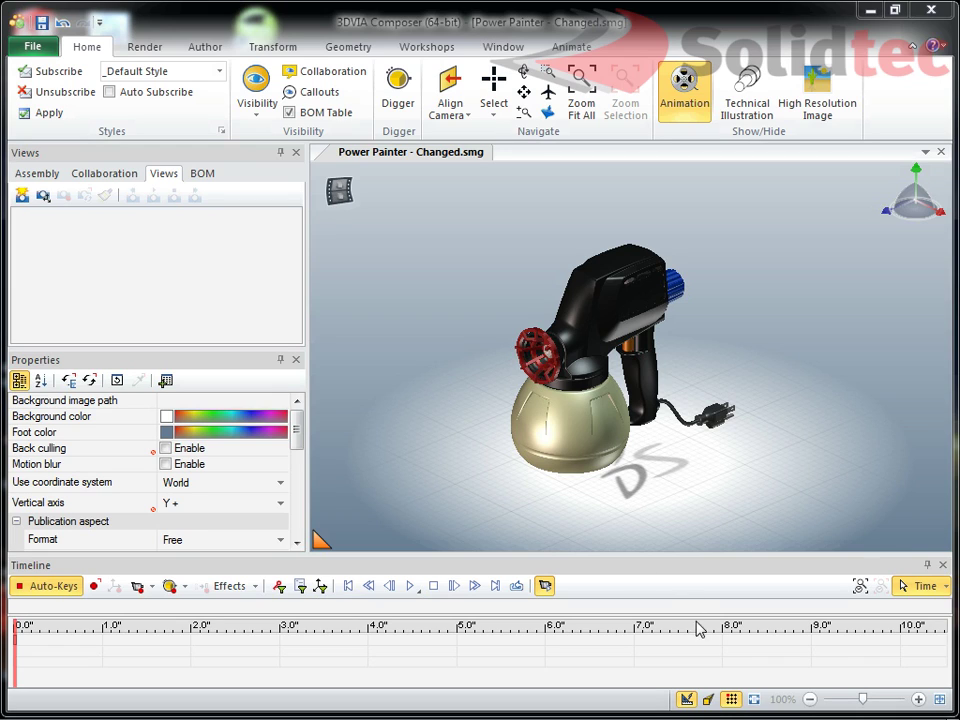
Turn on Camera Perspective Mode so the Power Painter sprayer displays in perspective.
left_click(711, 701)
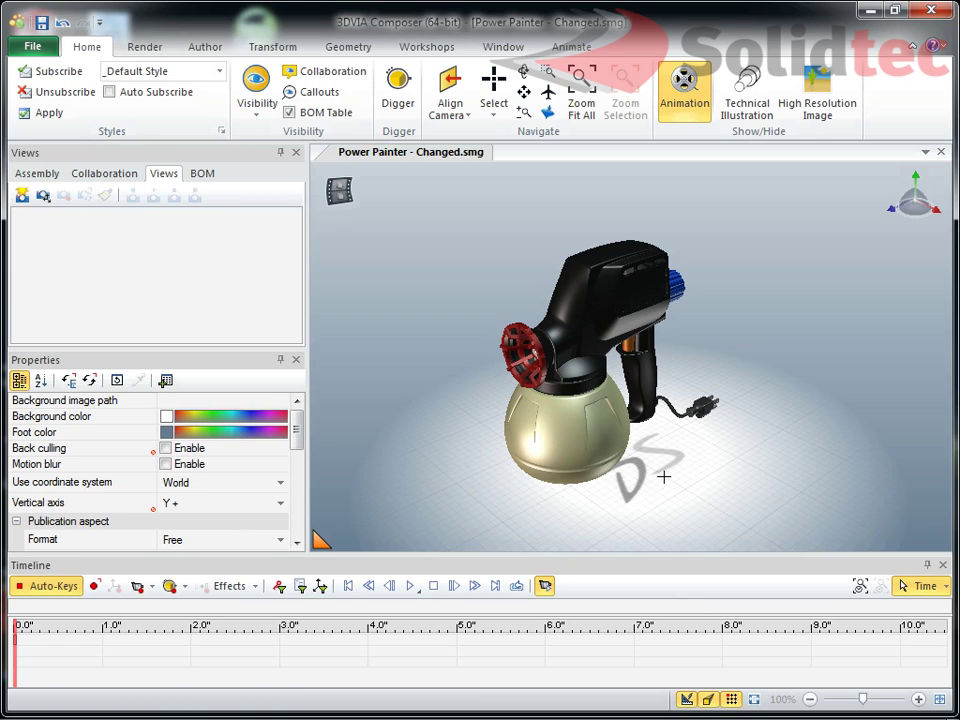
Confirm in Preferences that the camera default perspective is 30 degrees.
left_click(29, 46)
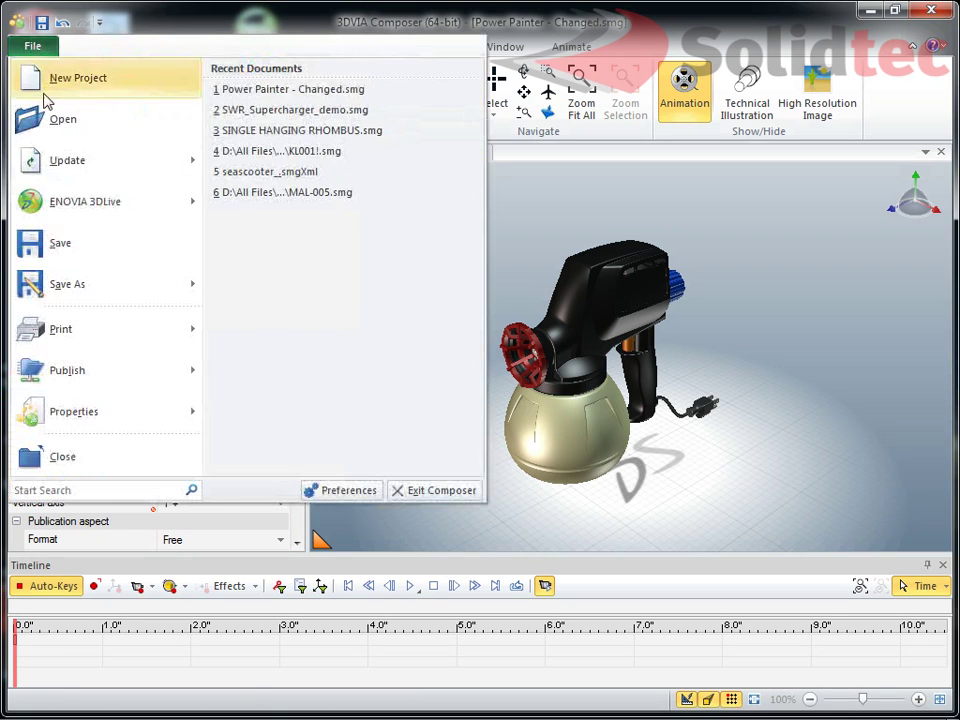
left_click(340, 490)
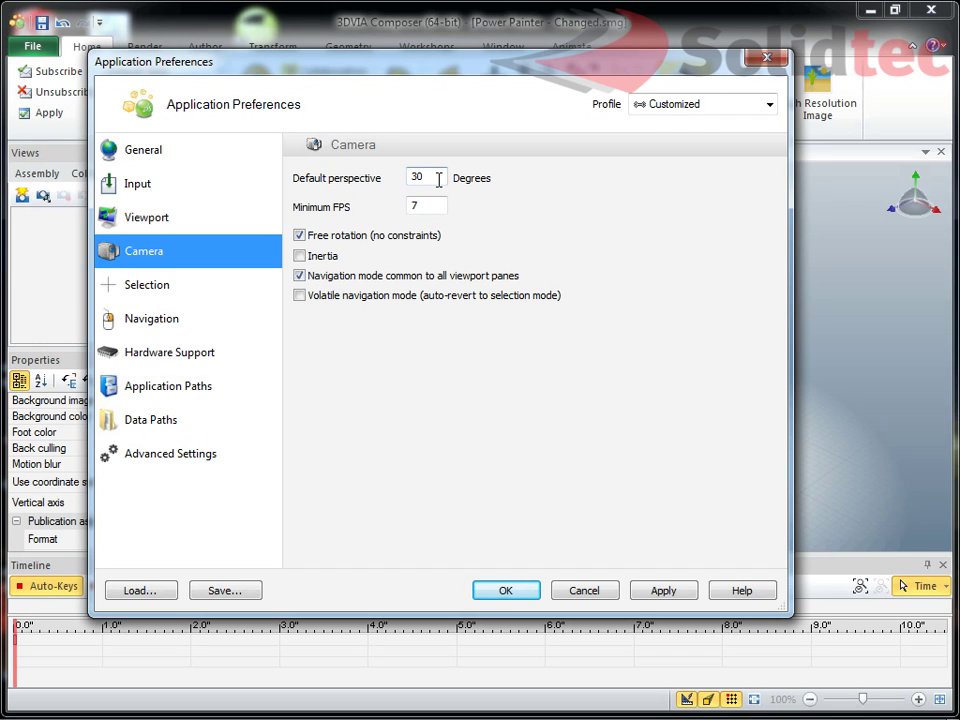
left_click(500, 595)
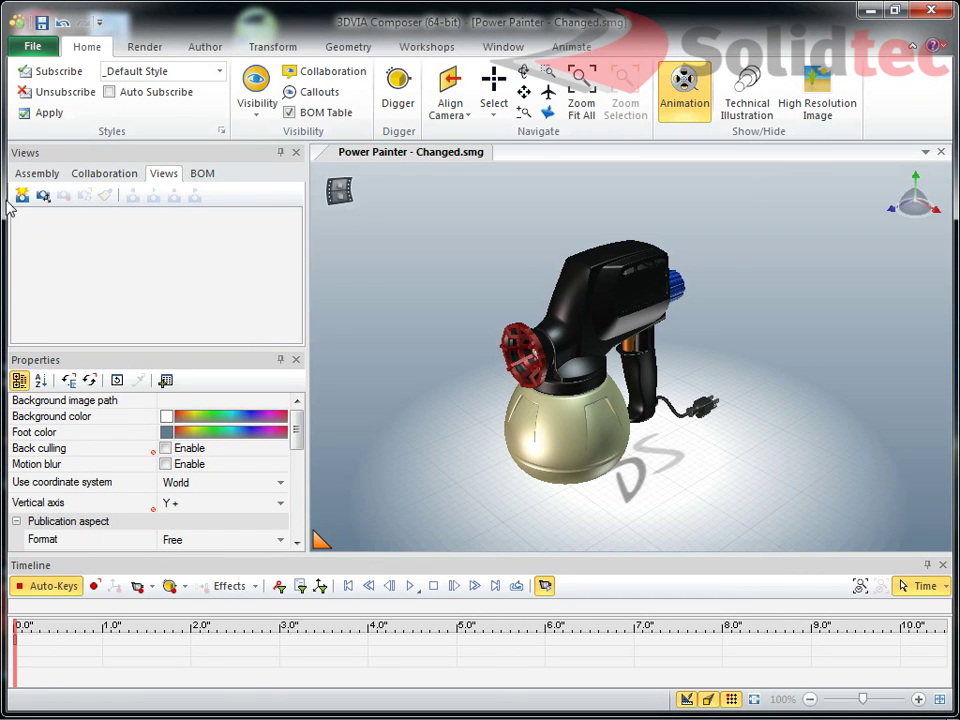
Save the current camera as a new view named '30'.
left_click(21, 195)
left_click(80, 323)
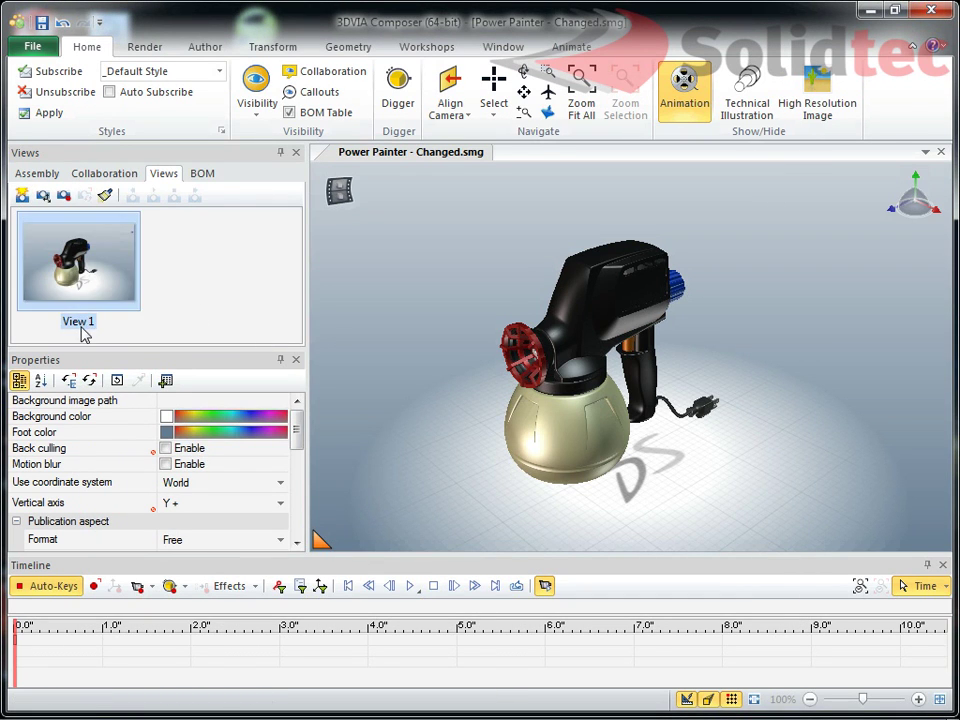
left_click(81, 323)
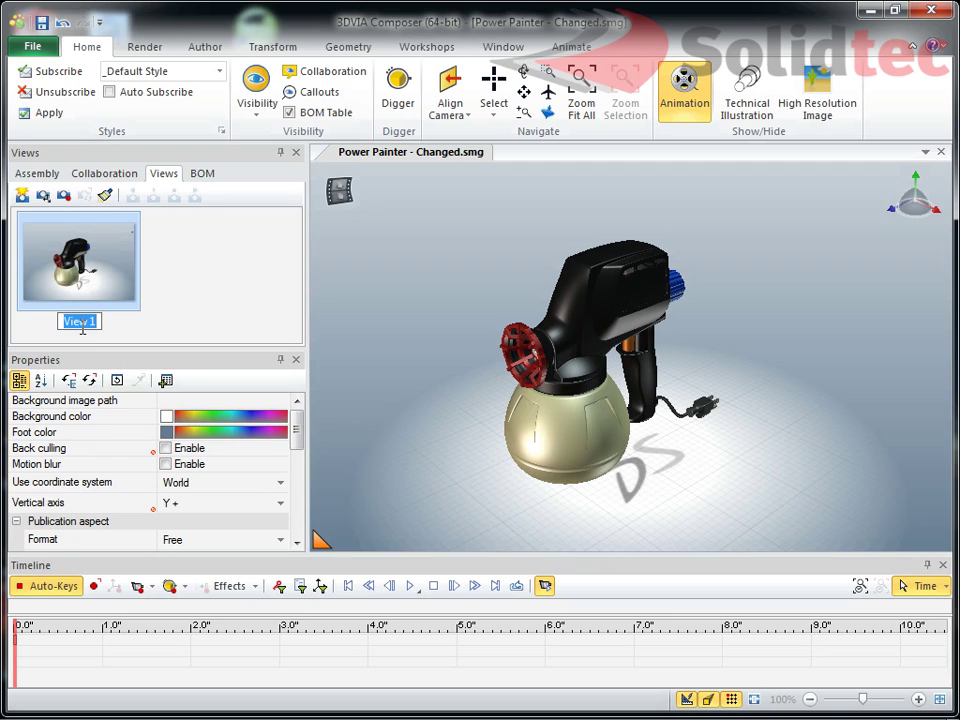
type("30")
key("Return")
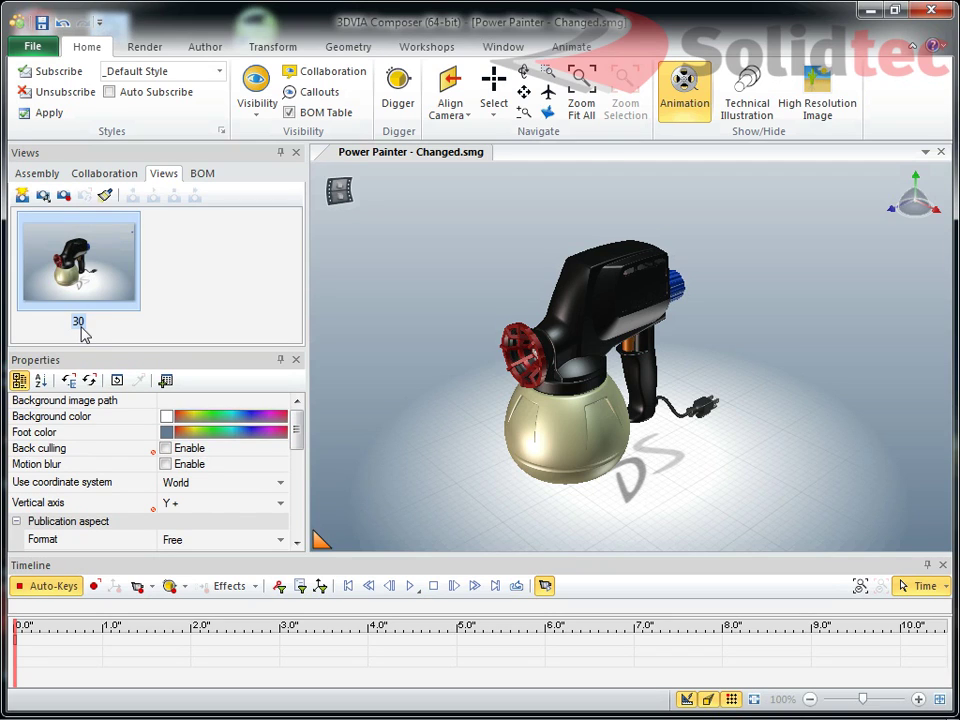
left_click(149, 318)
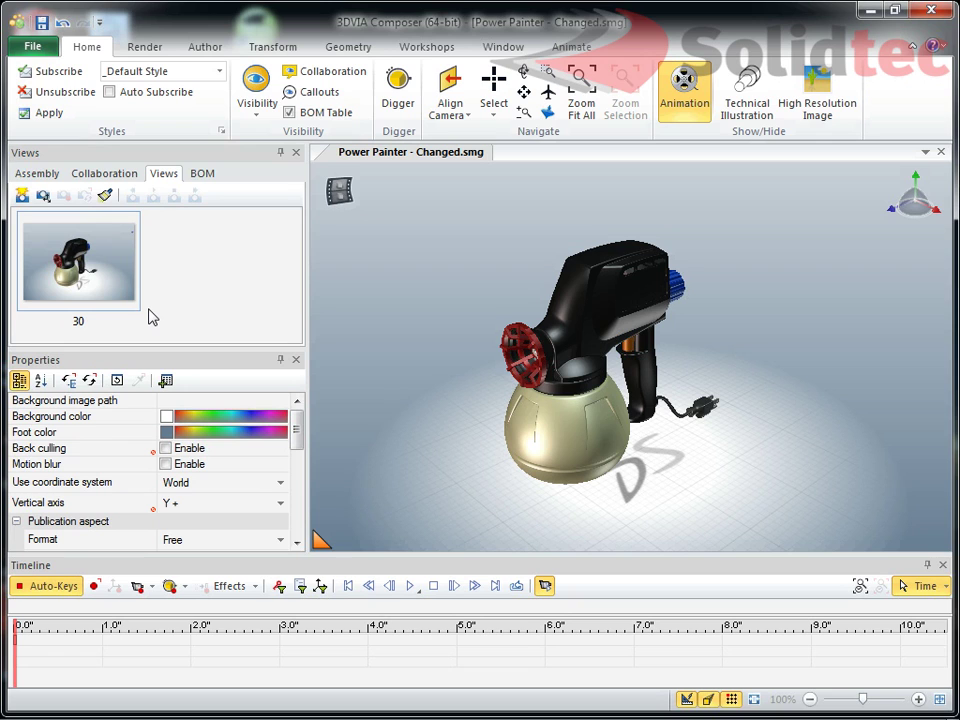
Change the camera default perspective in Preferences from 30 to 60 degrees.
left_click(38, 50)
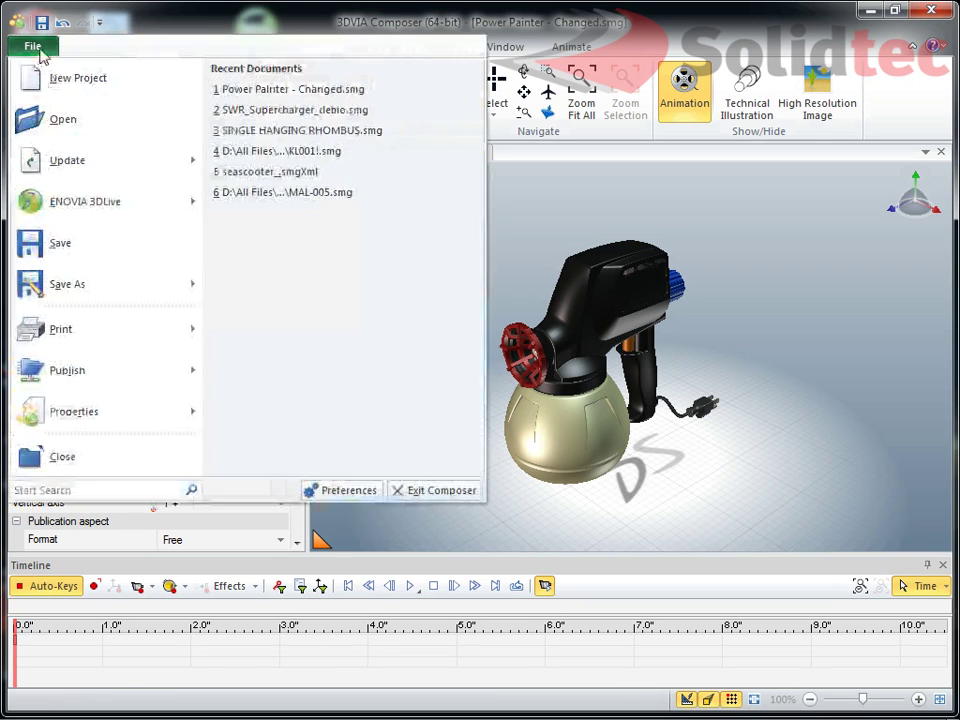
left_click(342, 490)
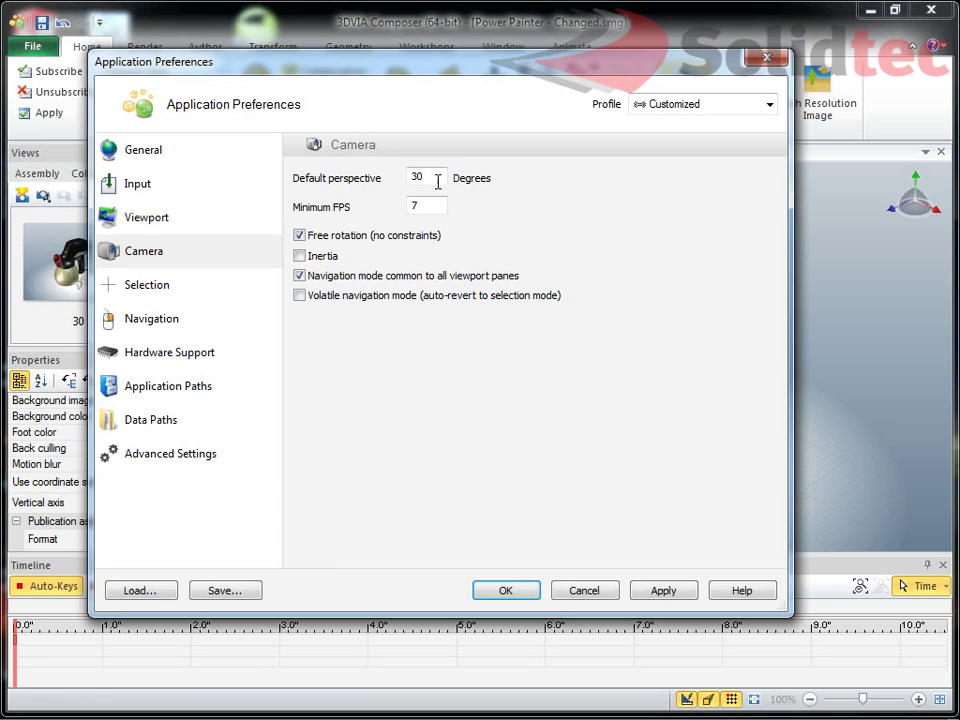
double_click(437, 181)
type("60")
key("Return")
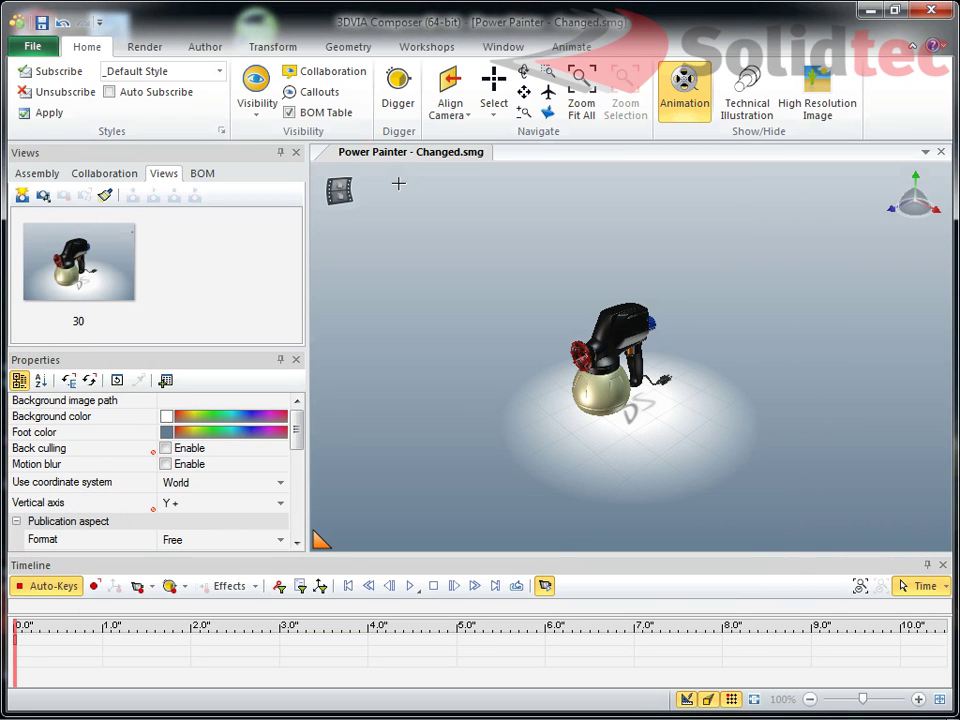
Save the resulting camera as a new view named '60'.
left_click(22, 194)
left_click(222, 326)
left_click(215, 322)
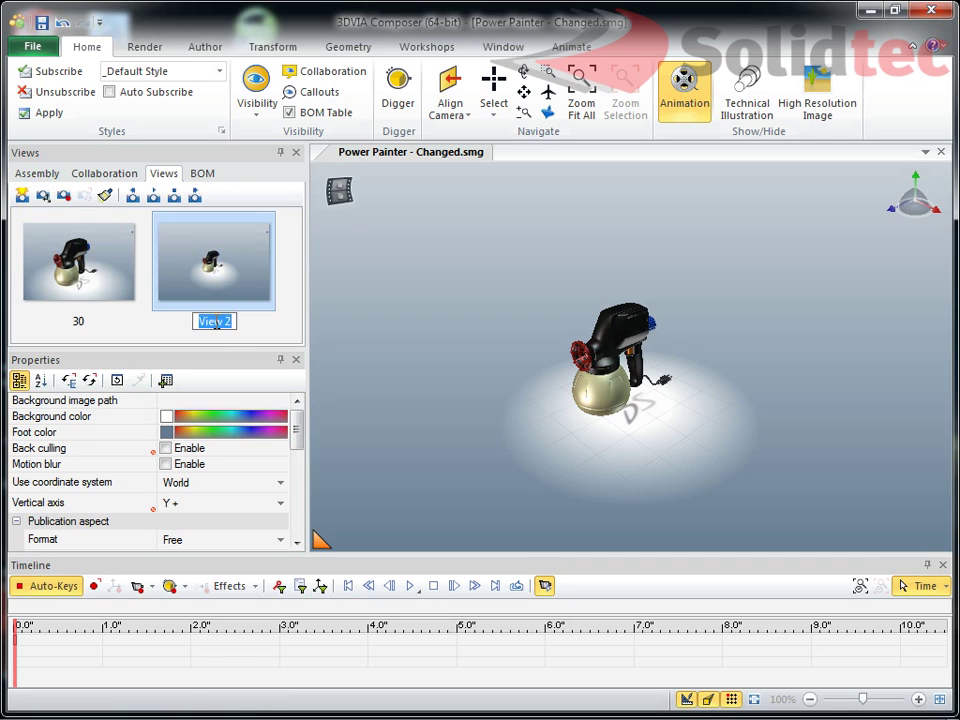
type("60")
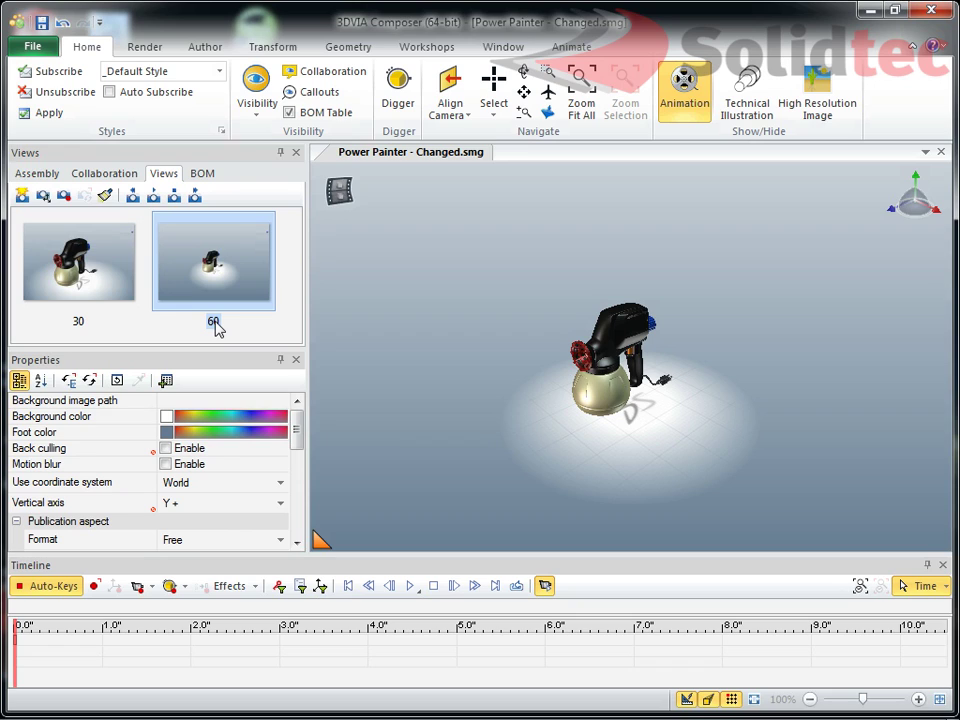
key("Return")
Zoom in on the sprayer with the mouse wheel and save that camera as view '60 - MW'.
scroll(615, 370, "up", 4)
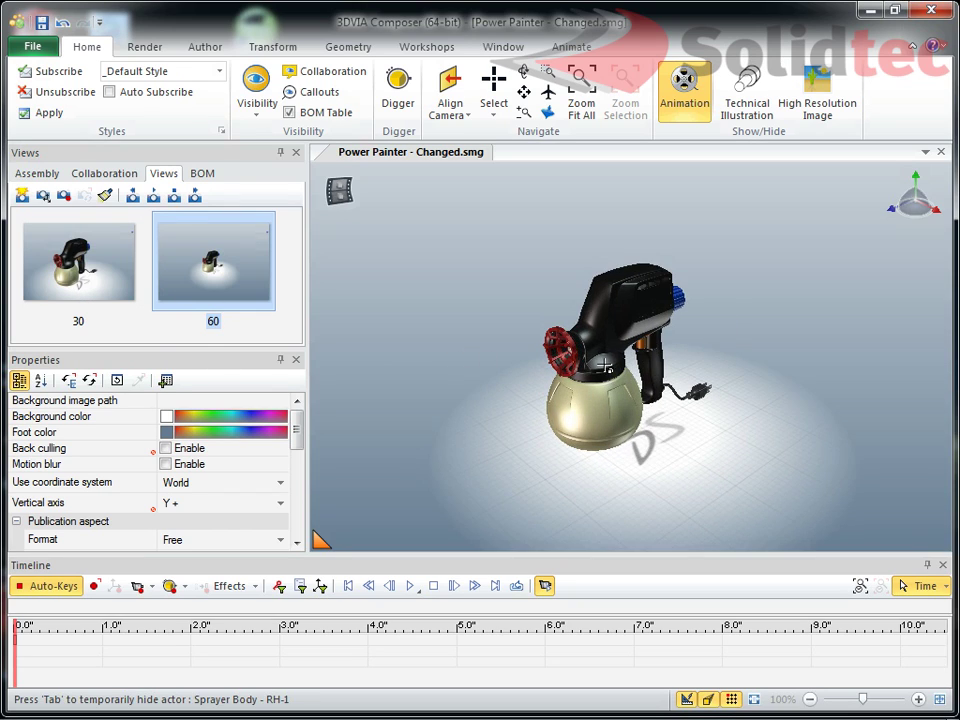
scroll(640, 350, "up", 2)
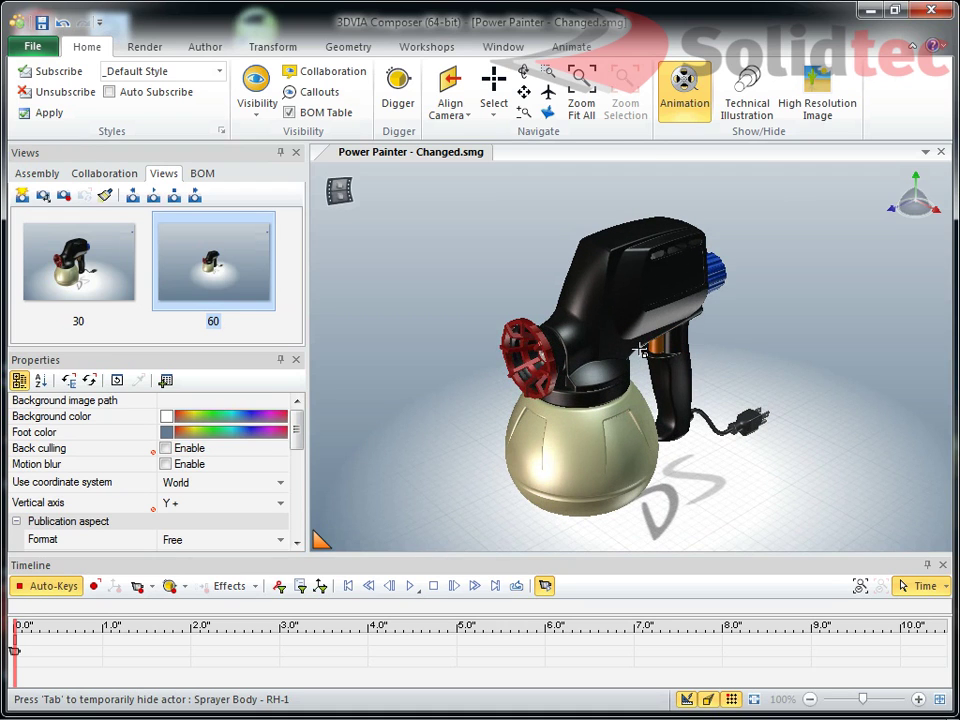
scroll(427, 454, "down", 2)
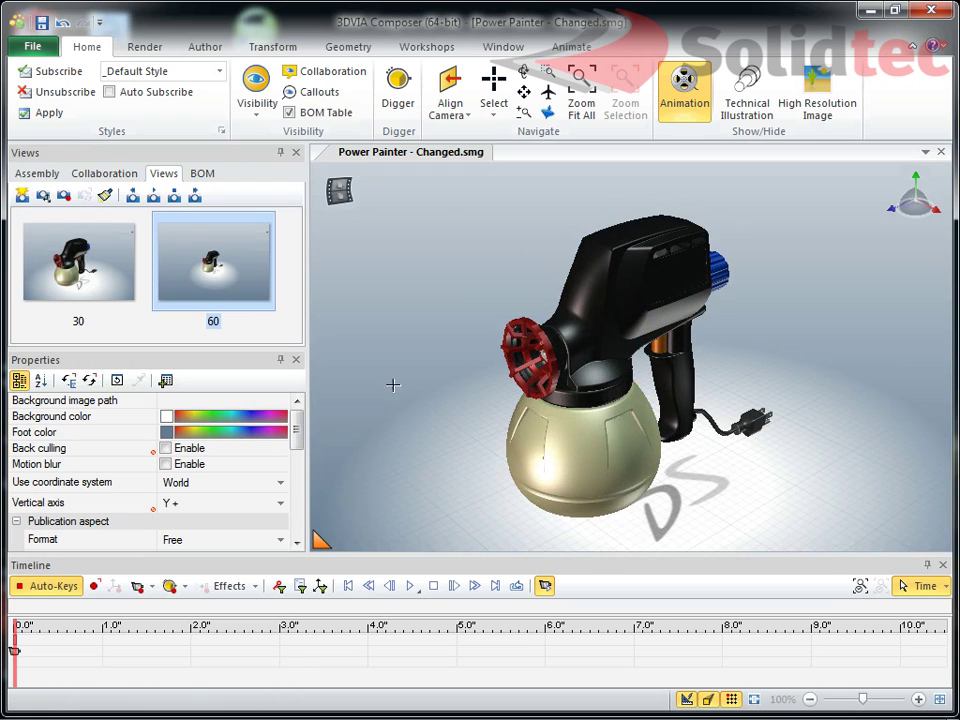
left_click(20, 197)
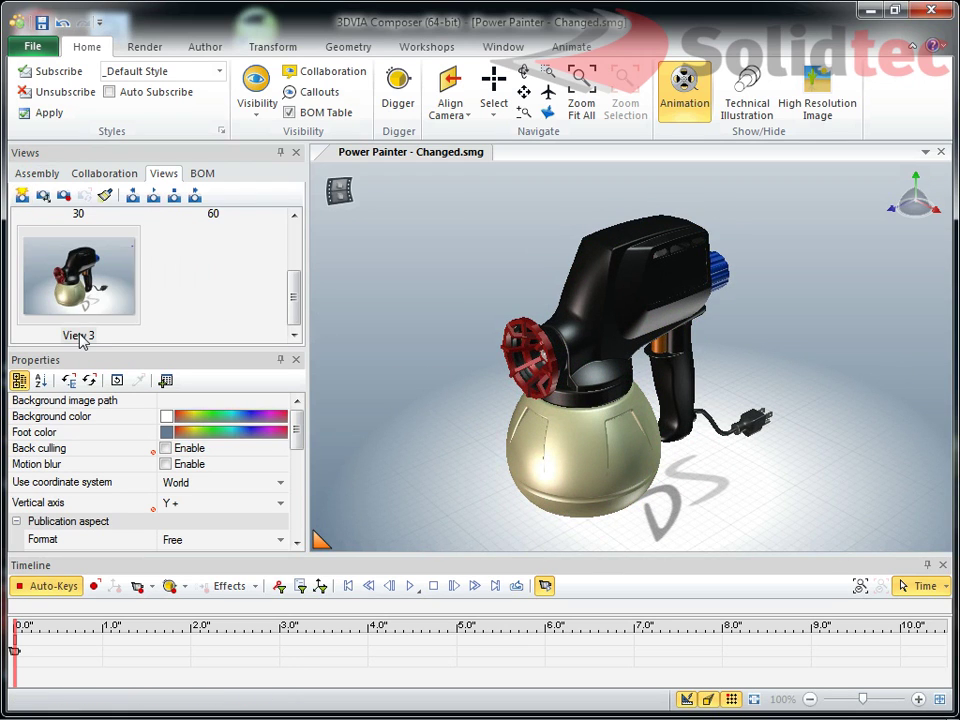
left_click(80, 337)
type("60")
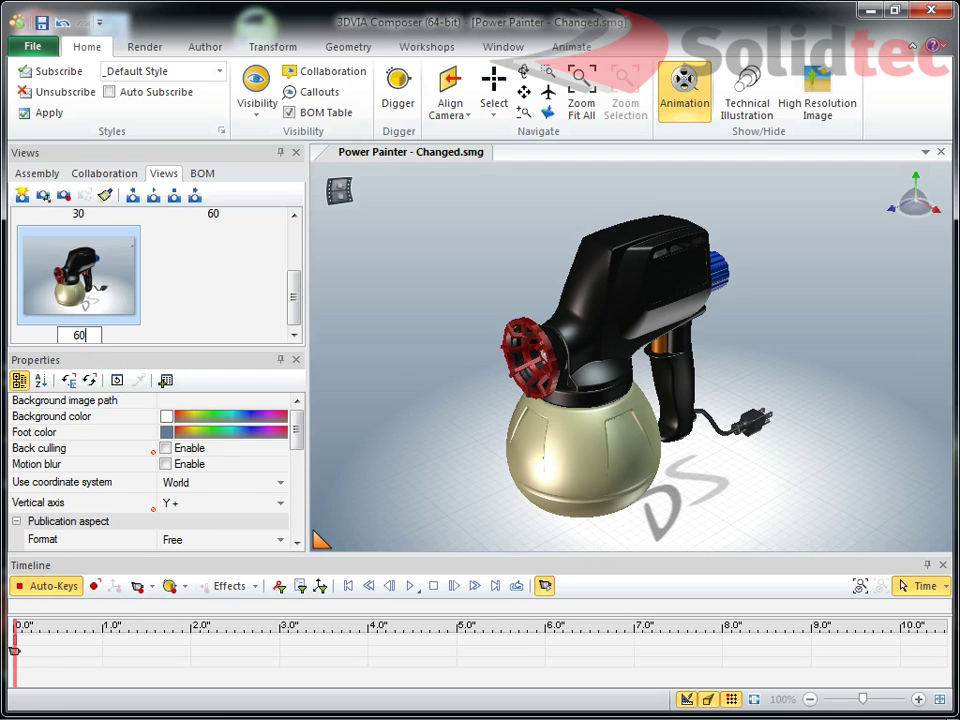
type(" - MW")
key("Return")
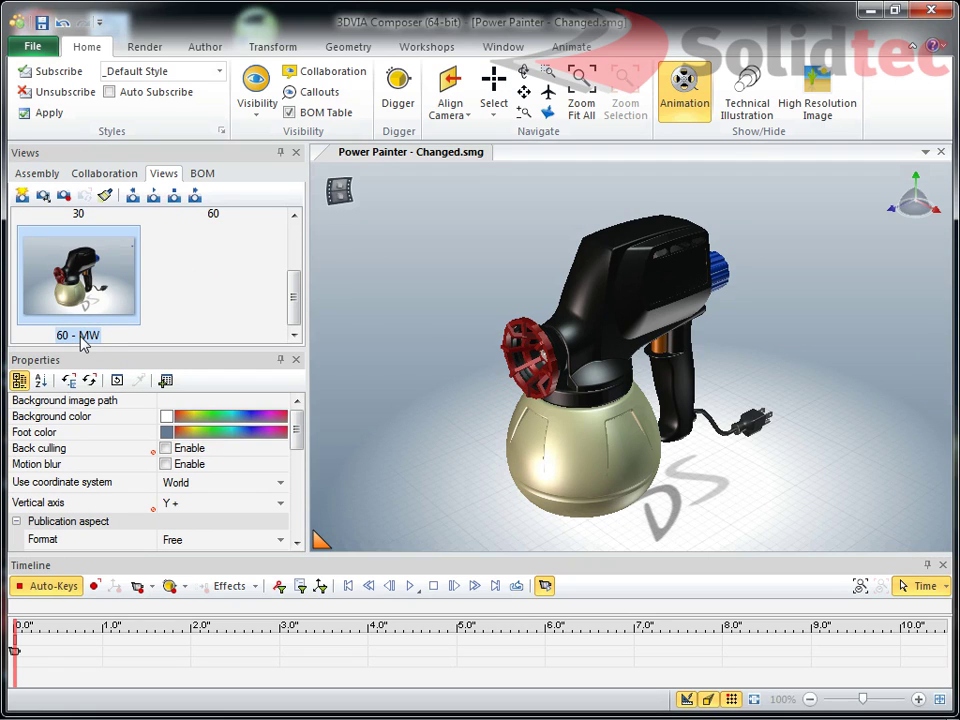
left_click(392, 319)
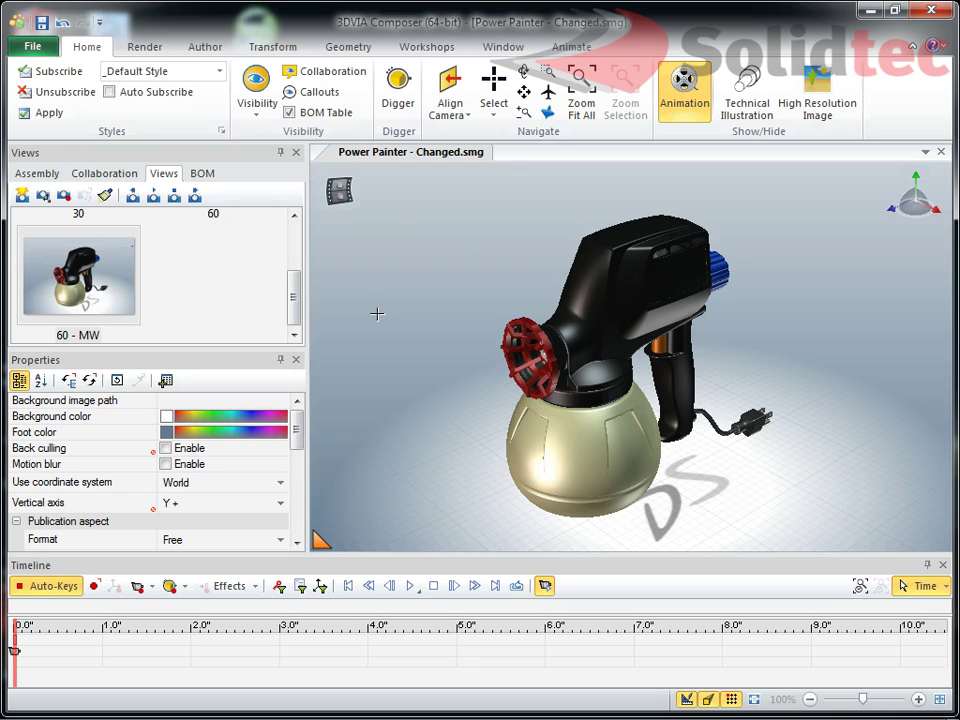
scroll(398, 321, "down", 2)
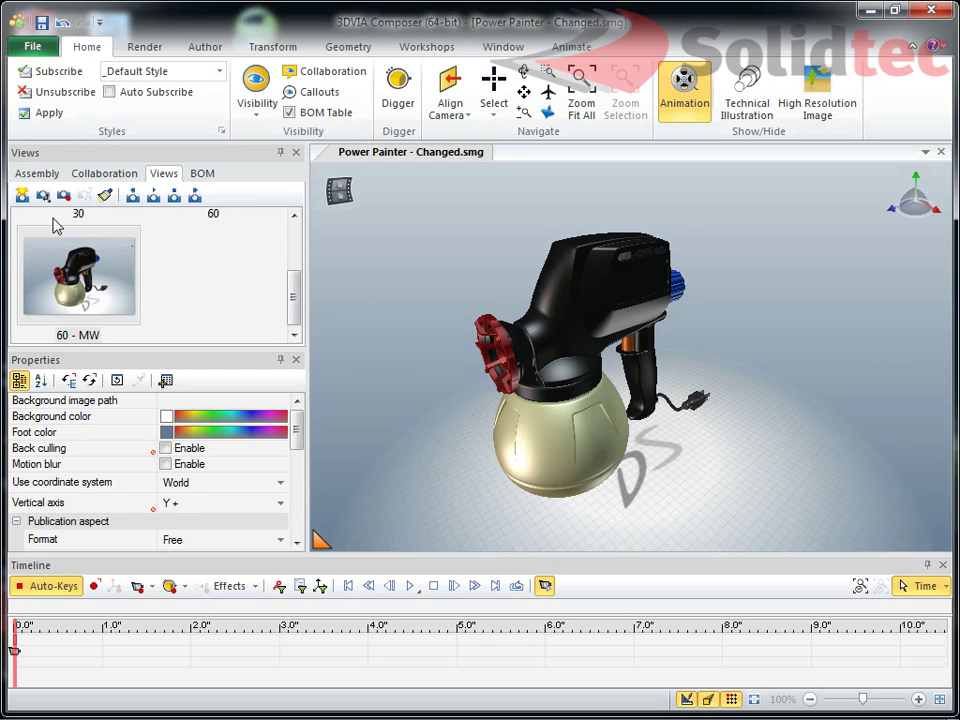
Save the current camera as view '60 - ZF', then compare it with the '60 - MW' view.
left_click(22, 196)
left_click(208, 333)
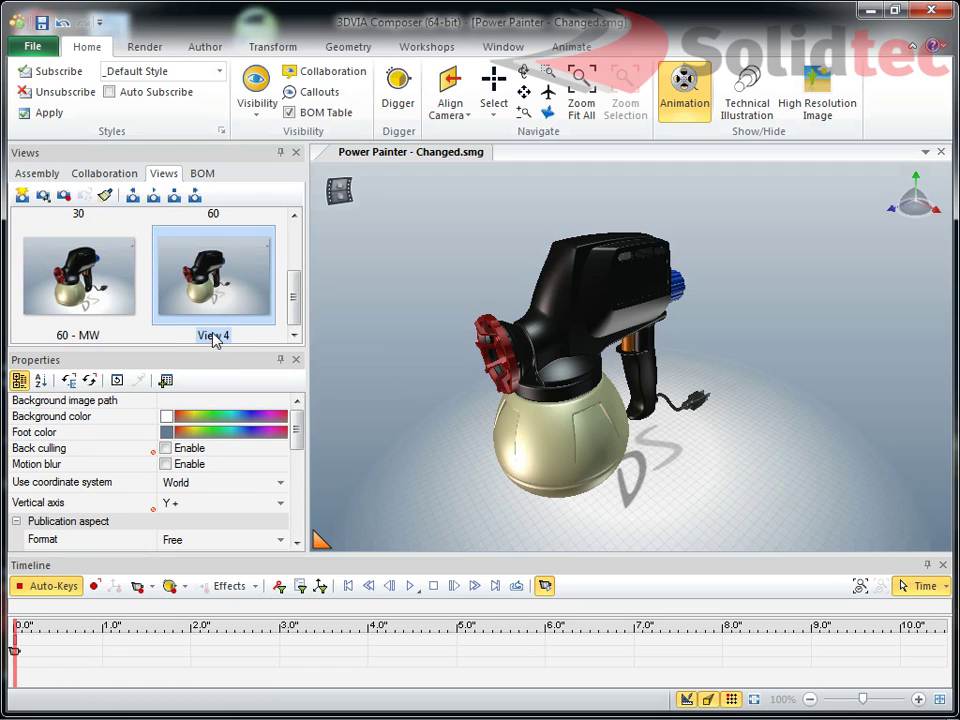
left_click(214, 336)
type("60")
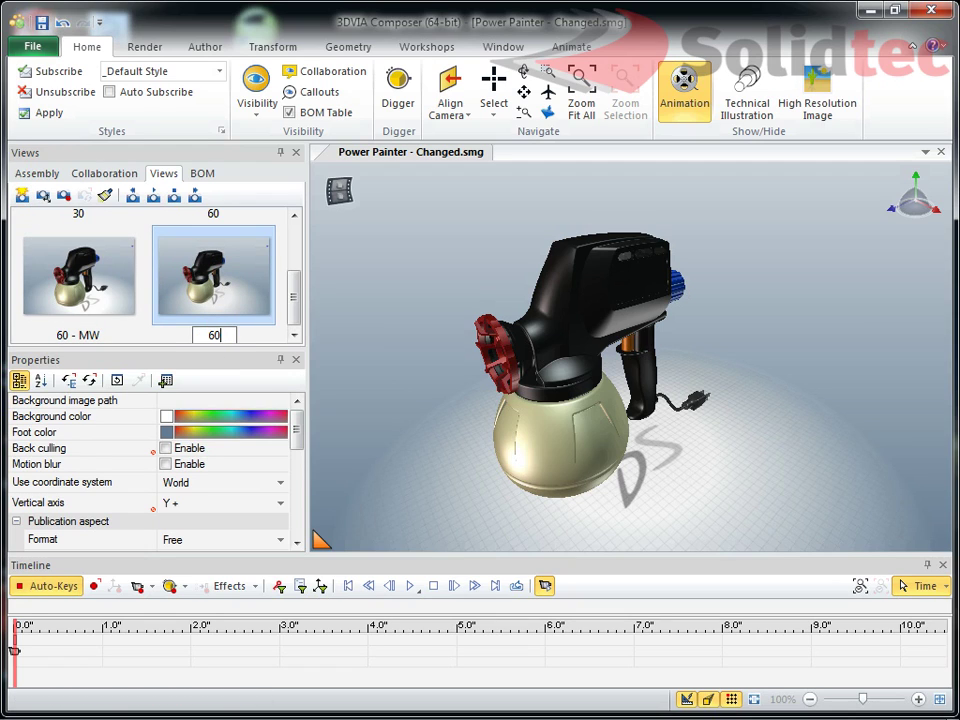
type(" - ZF")
key("Return")
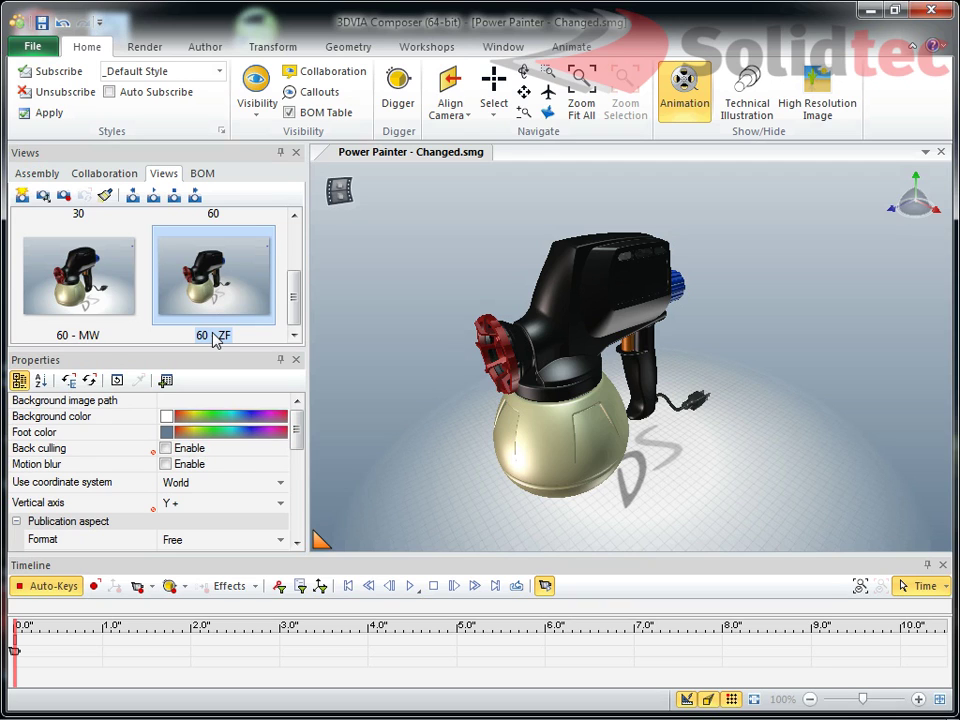
left_click(111, 309)
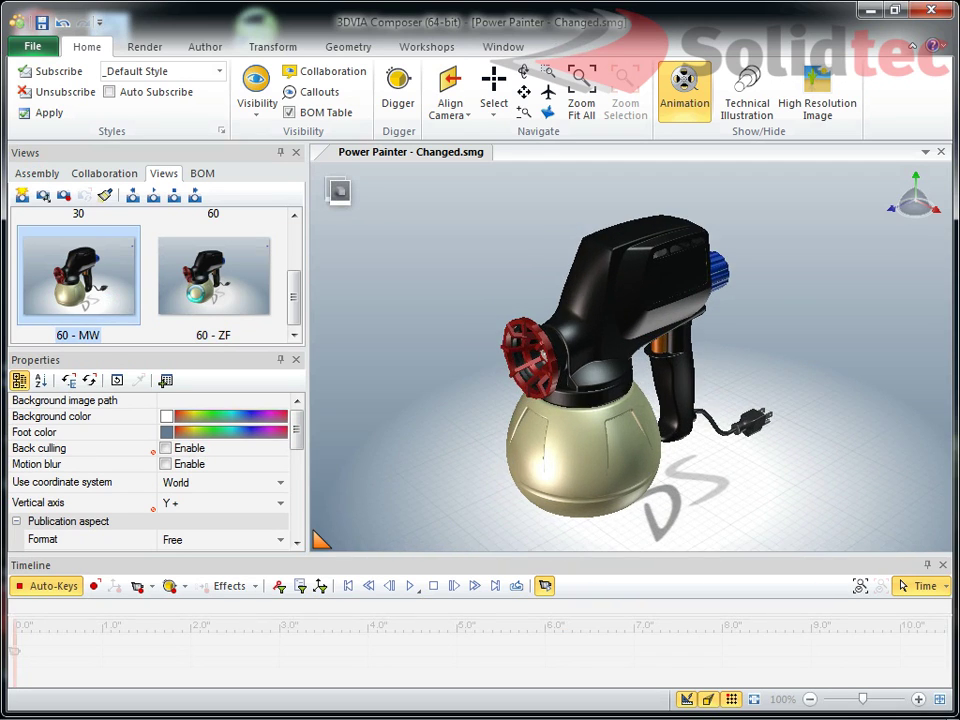
left_click(213, 276)
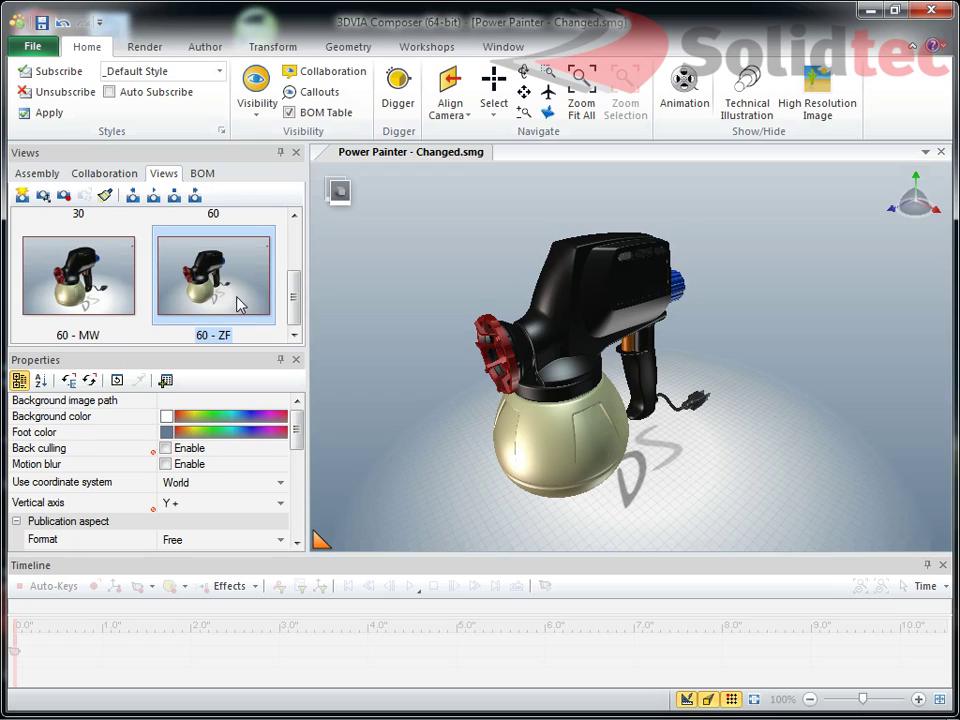
Zoom out until the sprayer looks small, save it as view '60 - LR', and enable animation mode.
left_click(397, 367)
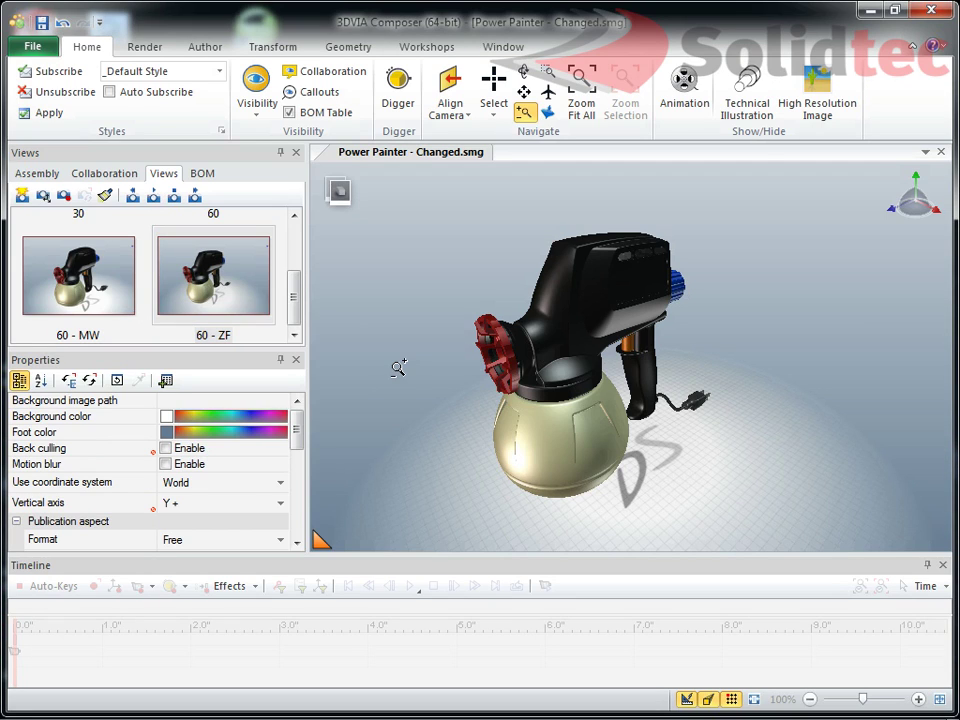
mouse_move(397, 367)
left_mouse_down()
mouse_move(397, 410)
mouse_move(380, 246)
left_mouse_up()
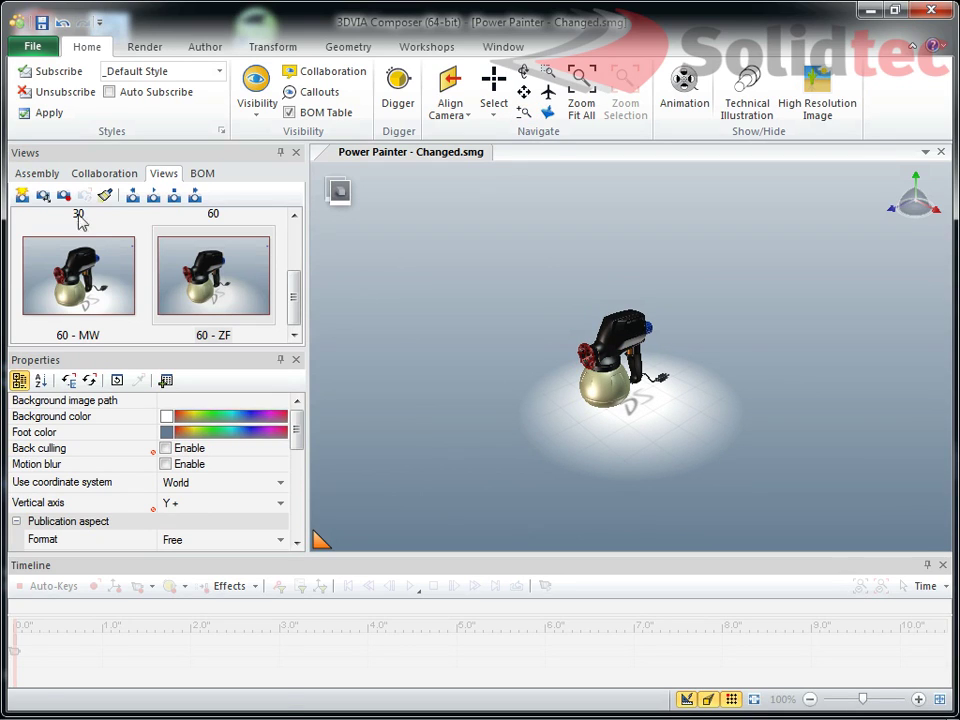
left_click(24, 197)
left_click(84, 335)
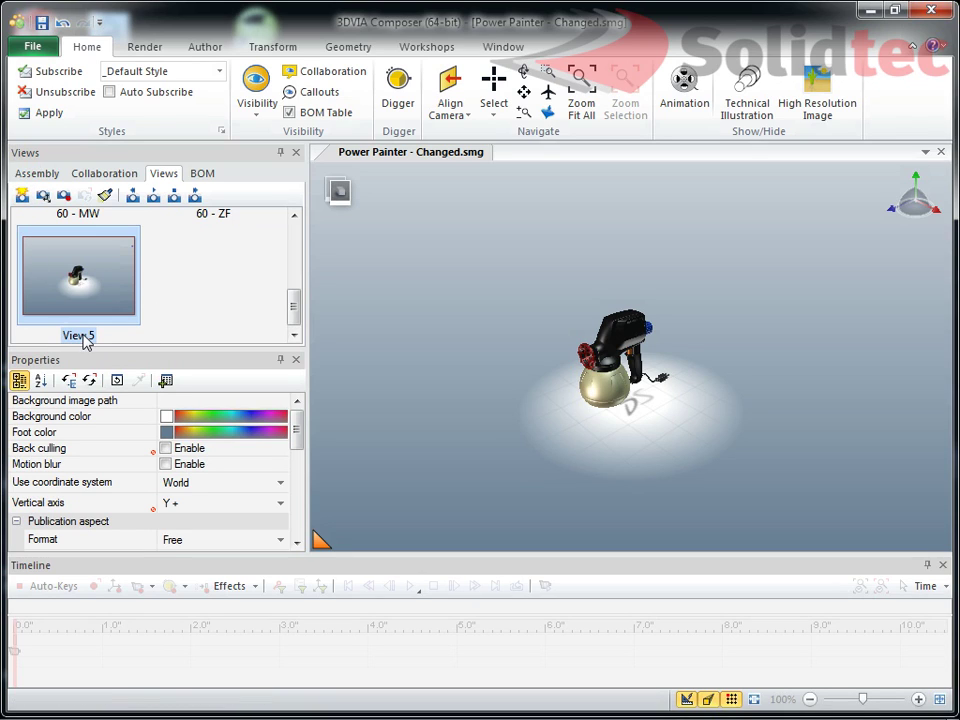
type("60")
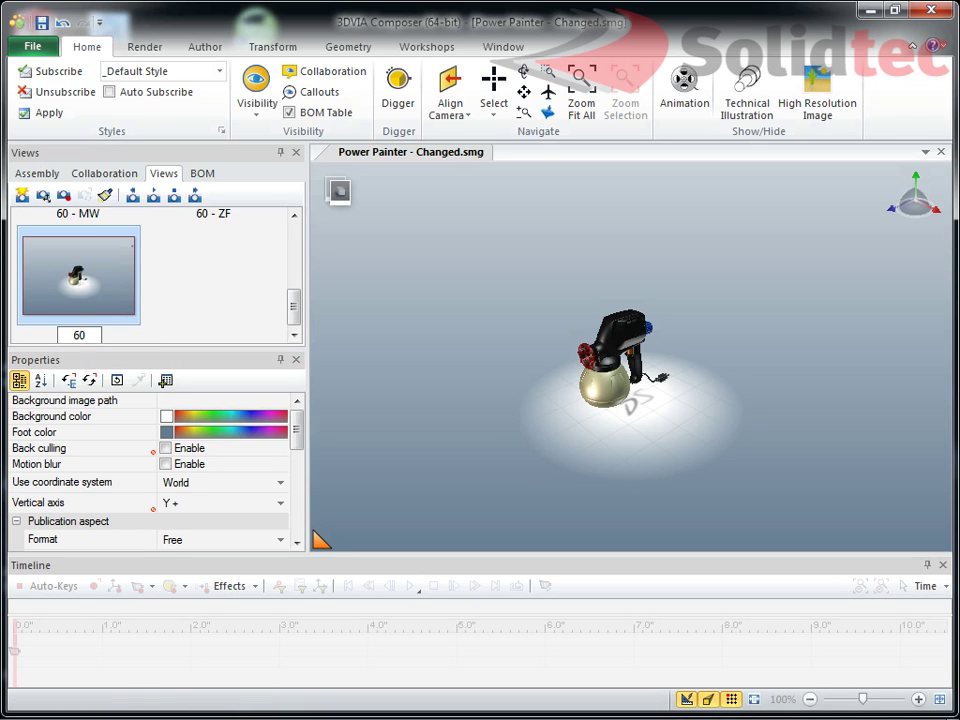
type(" - LR")
key("Return")
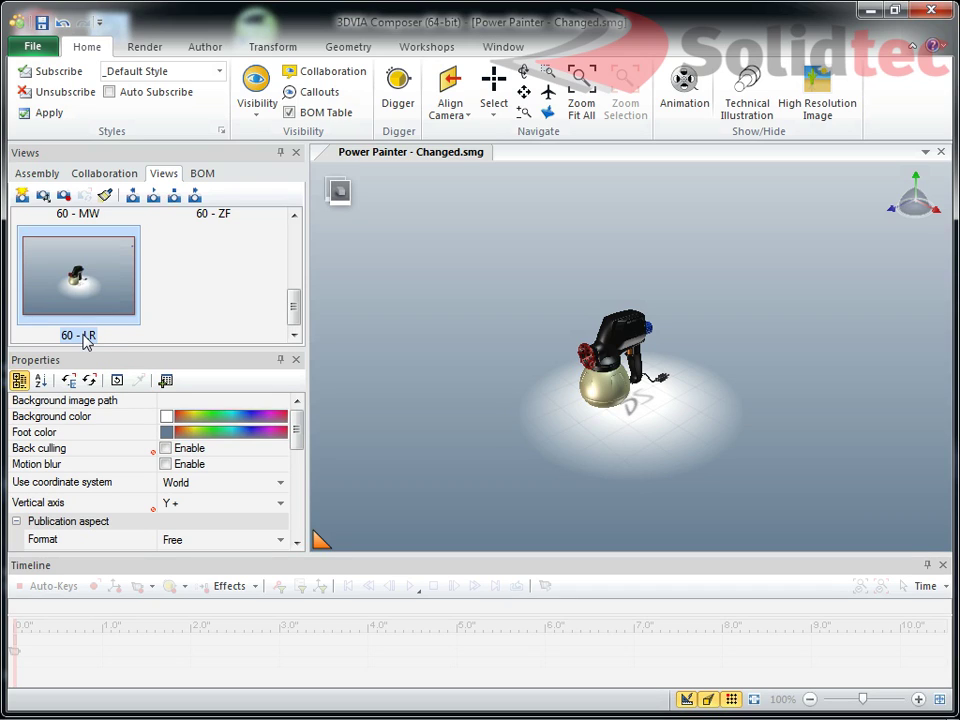
left_click(329, 195)
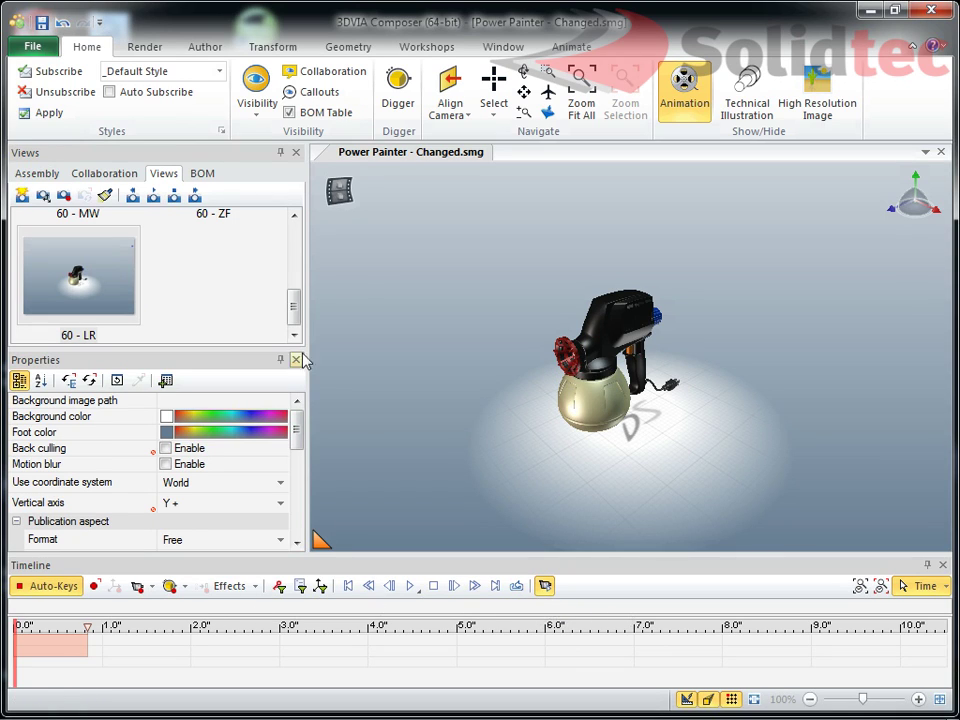
Place views '30' and '60' on the timeline as keys at 0 and 2 seconds.
scroll(296, 308, "up", 1)
left_click_drag(296, 308, 298, 249)
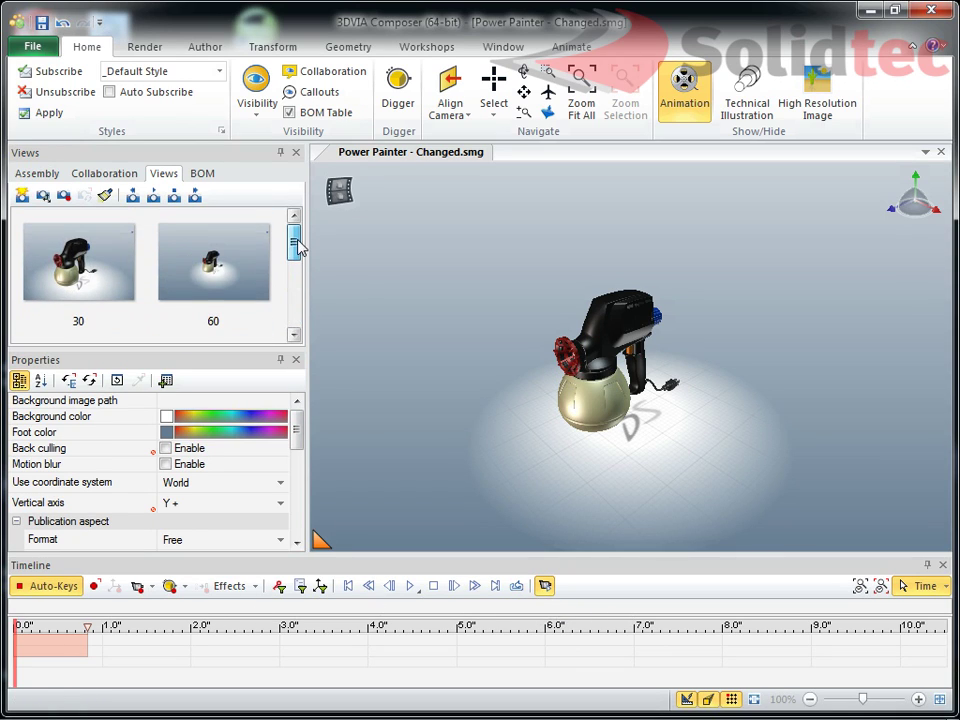
left_click(92, 264)
left_click_drag(76, 262, 13, 624)
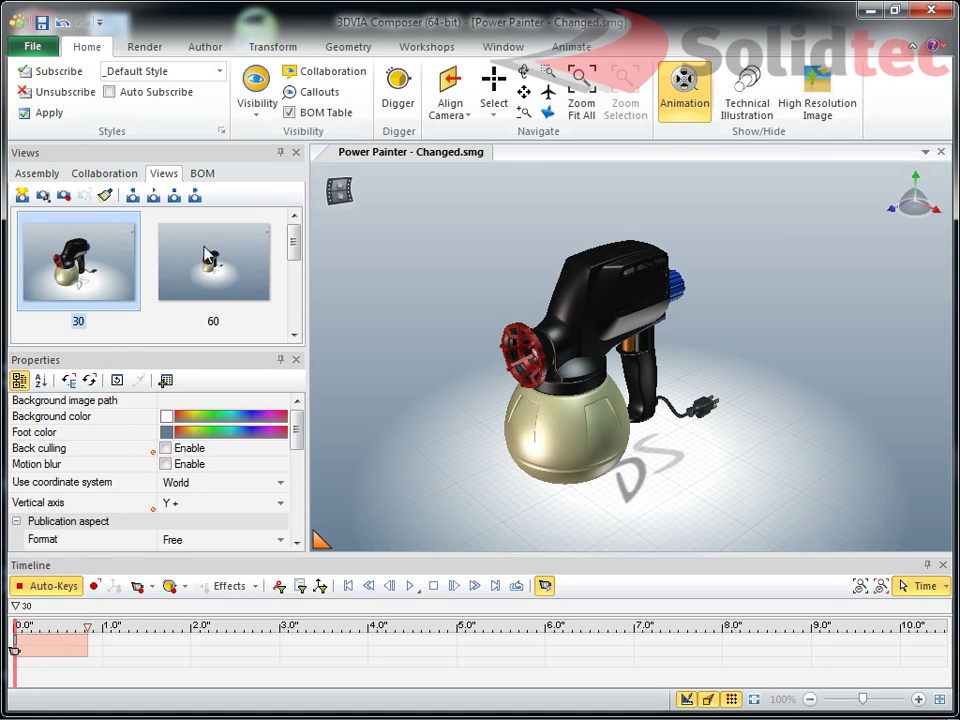
left_click_drag(205, 255, 193, 628)
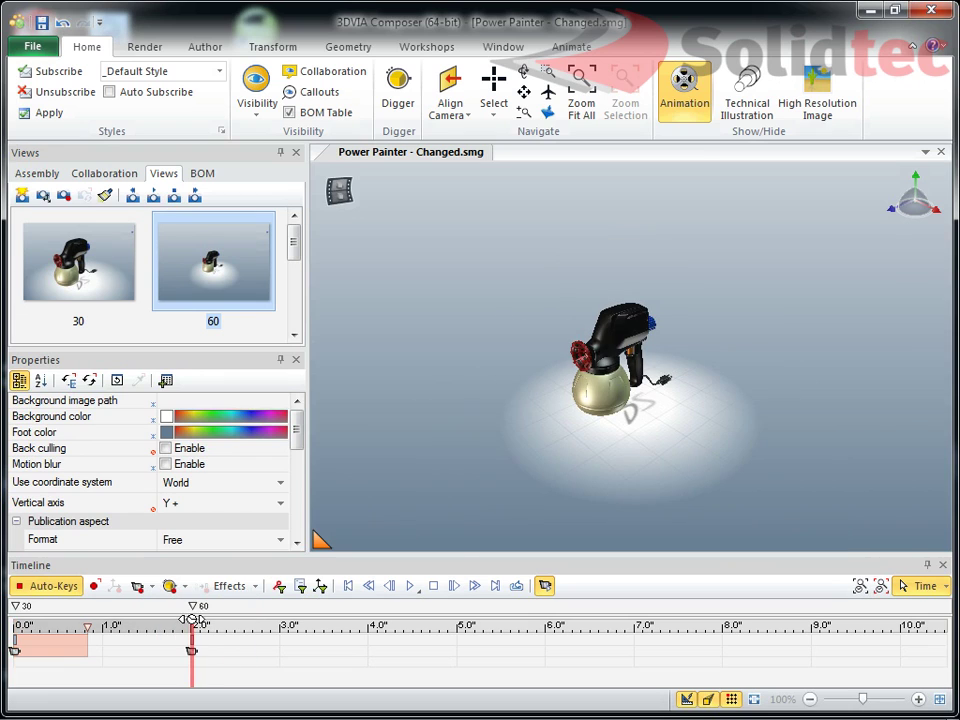
Add views '60 - MW', '60 - ZF' and '60 - LR' as keys at 4, 6 and 8 seconds.
scroll(128, 289, "down", 1)
scroll(122, 310, "down", 1)
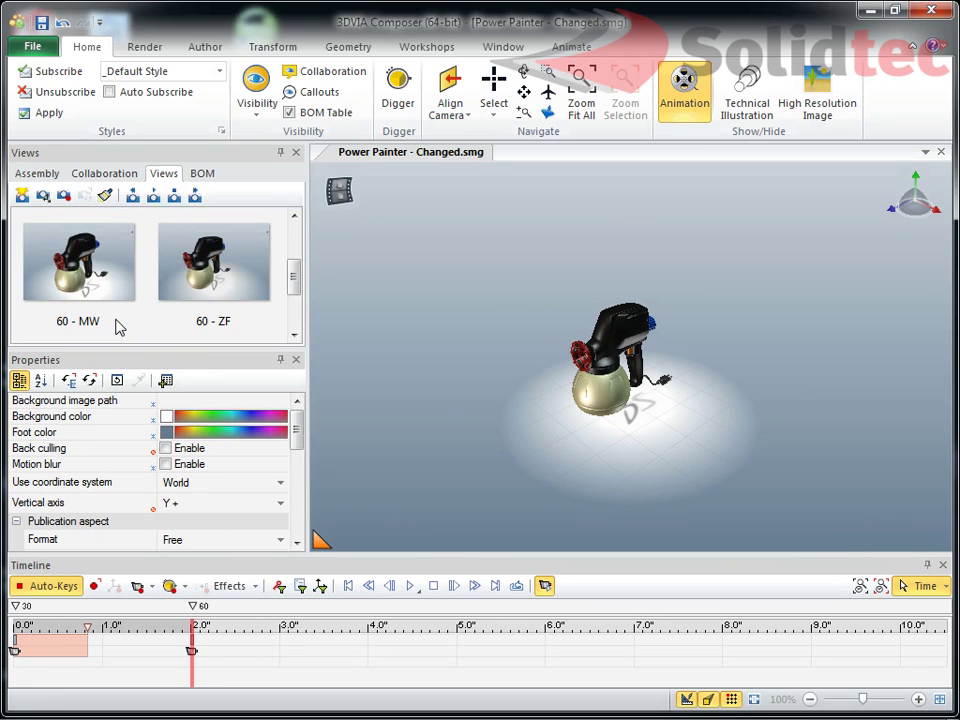
left_click_drag(120, 326, 370, 645)
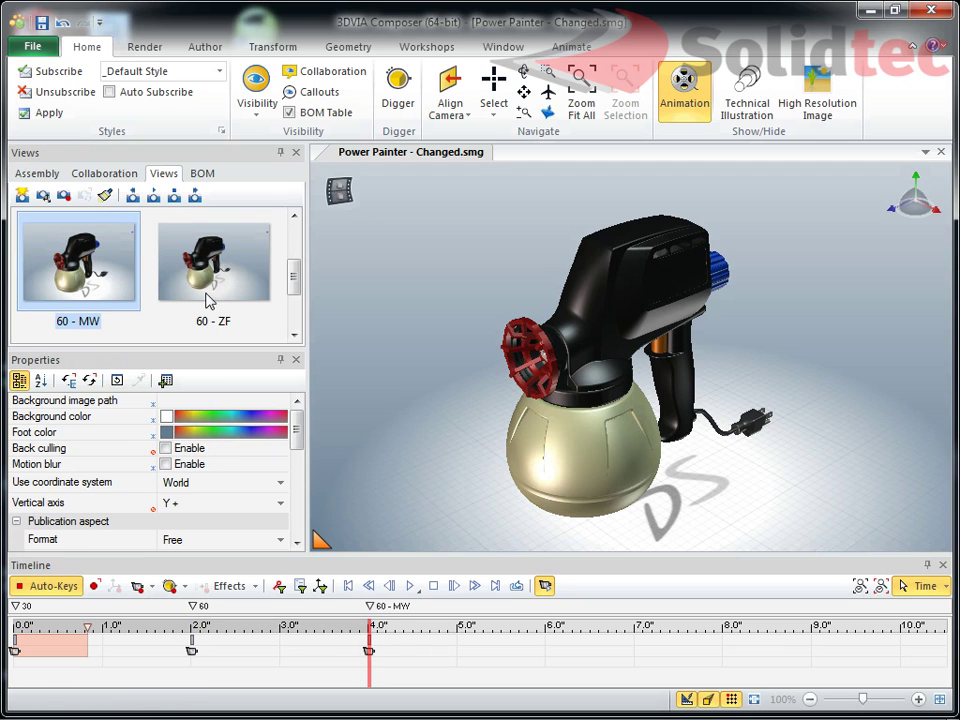
left_click_drag(208, 282, 433, 586)
left_click_drag(528, 640, 545, 634)
scroll(155, 270, "down", 1)
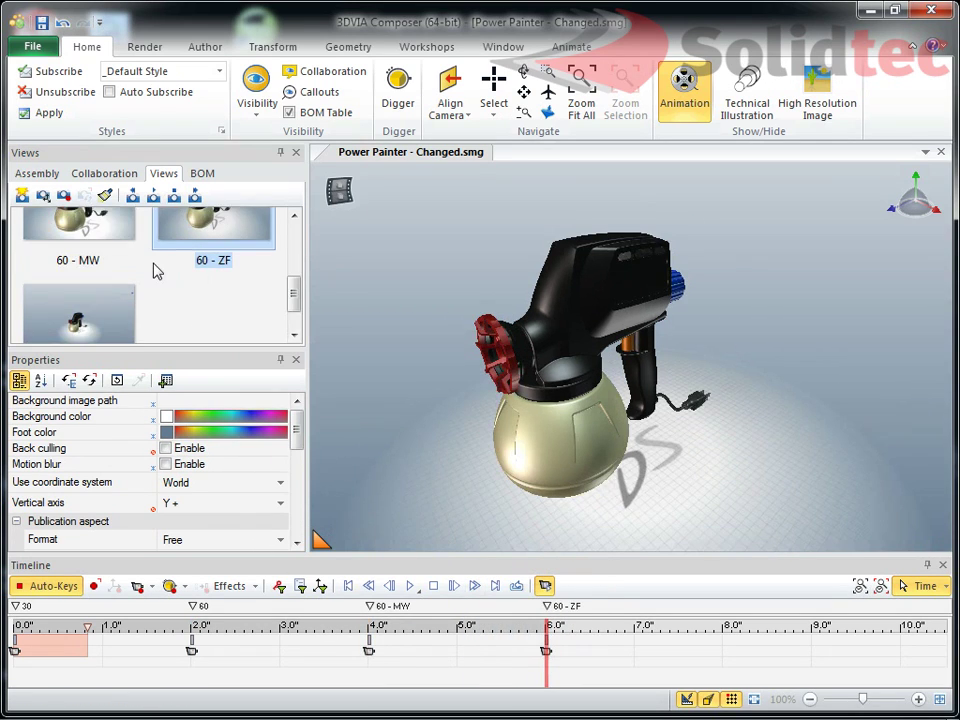
scroll(152, 276, "down", 1)
left_click_drag(83, 286, 723, 632)
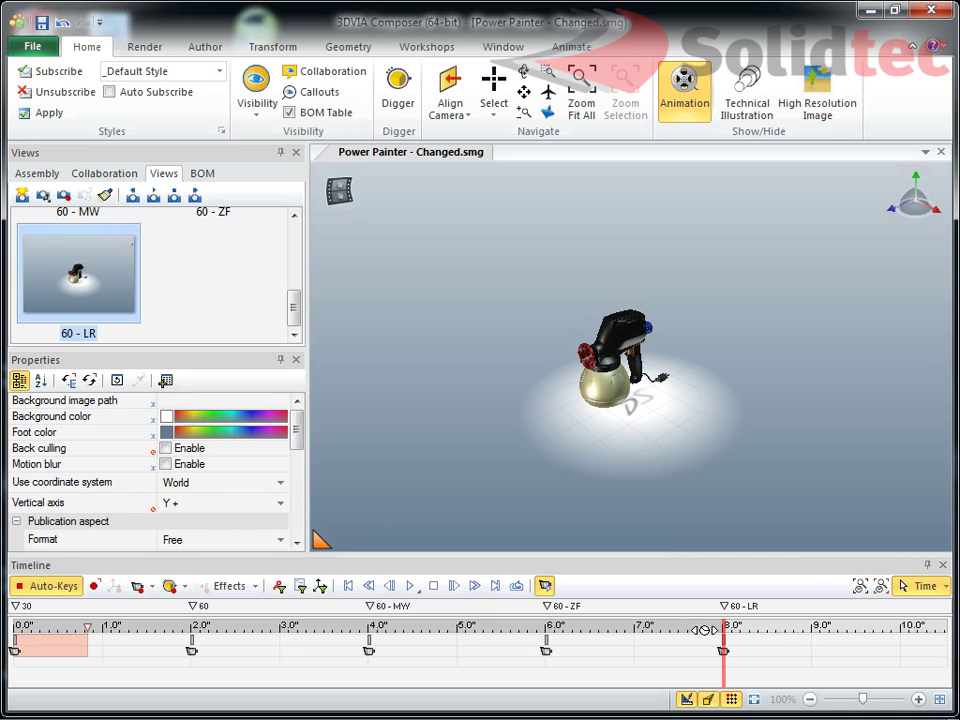
Move the time cursor back before the last key and orbit, zoom and pan until the camera frustum shows.
mouse_move(723, 626)
left_mouse_down()
mouse_move(640, 629)
mouse_move(562, 662)
mouse_move(395, 690)
mouse_move(495, 642)
mouse_move(536, 642)
mouse_move(408, 643)
left_mouse_up()
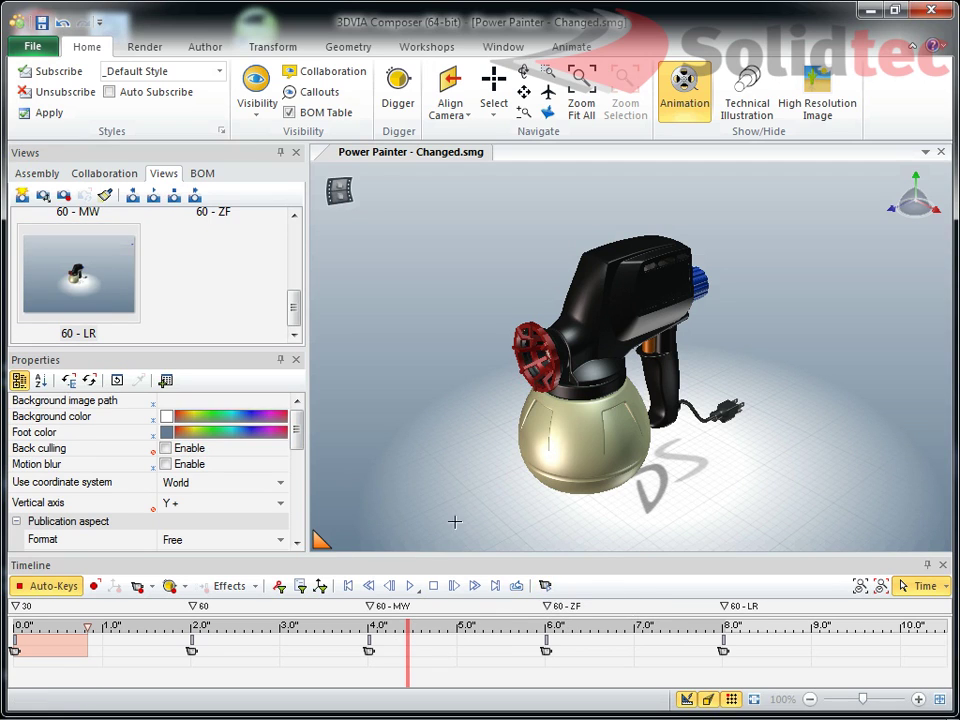
left_click_drag(492, 495, 500, 498)
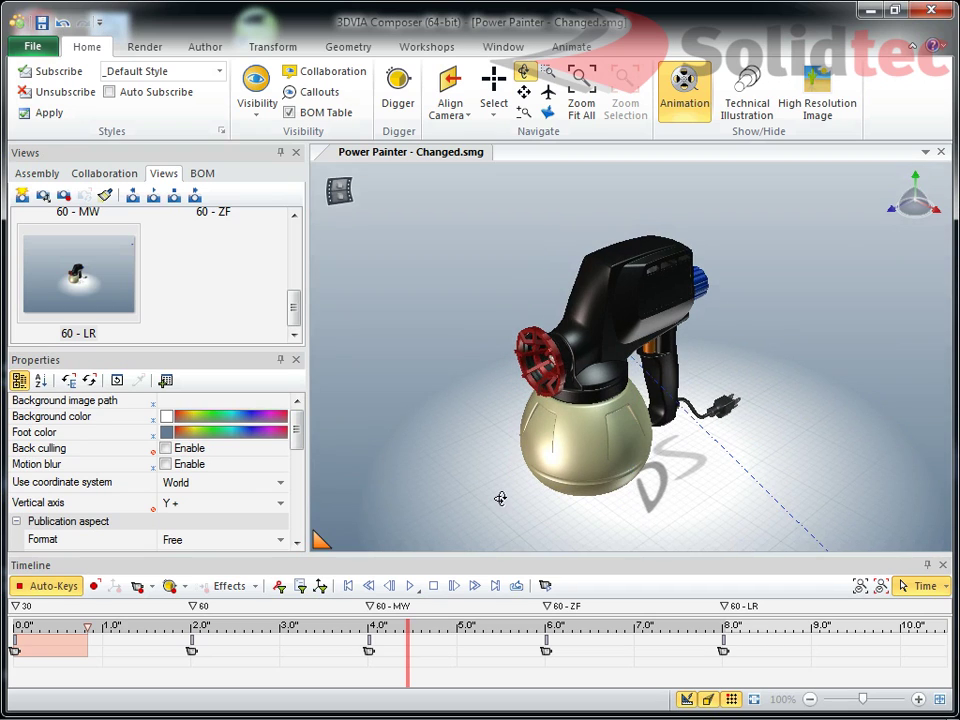
scroll(643, 469, "down", 5)
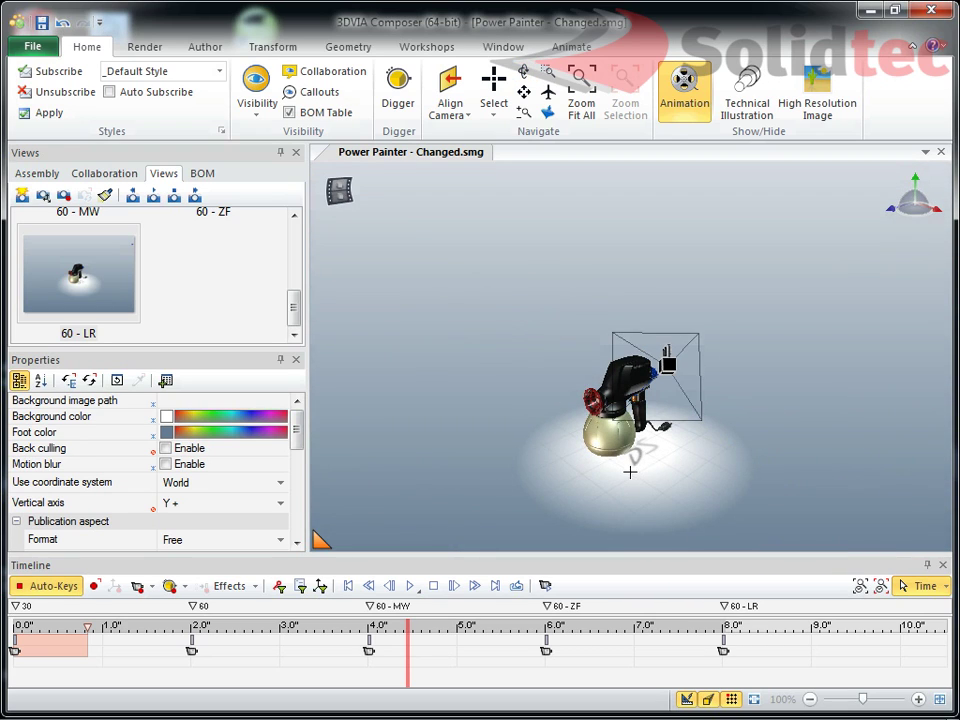
mouse_move(630, 471)
left_mouse_down()
mouse_move(632, 454)
mouse_move(647, 446)
mouse_move(606, 443)
mouse_move(590, 476)
mouse_move(660, 469)
mouse_move(529, 454)
mouse_move(602, 456)
left_mouse_up()
scroll(660, 469, "down", 2)
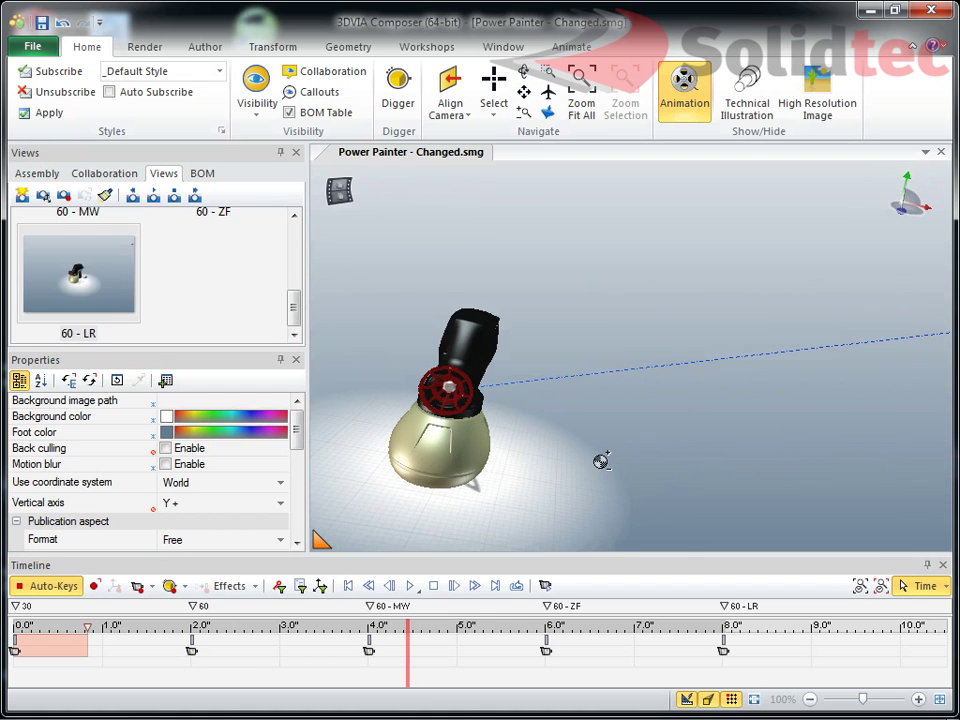
scroll(602, 456, "down", 2)
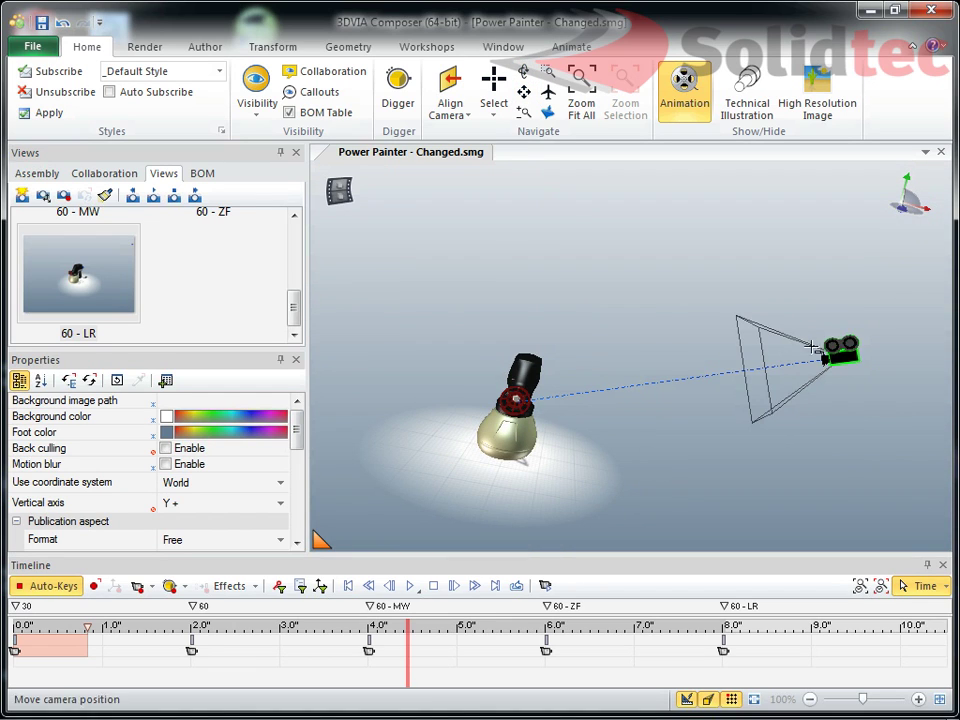
left_click_drag(671, 448, 517, 491)
Return the time cursor to 0, save with Ctrl+S, then move it to the 2-second '60' key.
left_click_drag(410, 624, 12, 627)
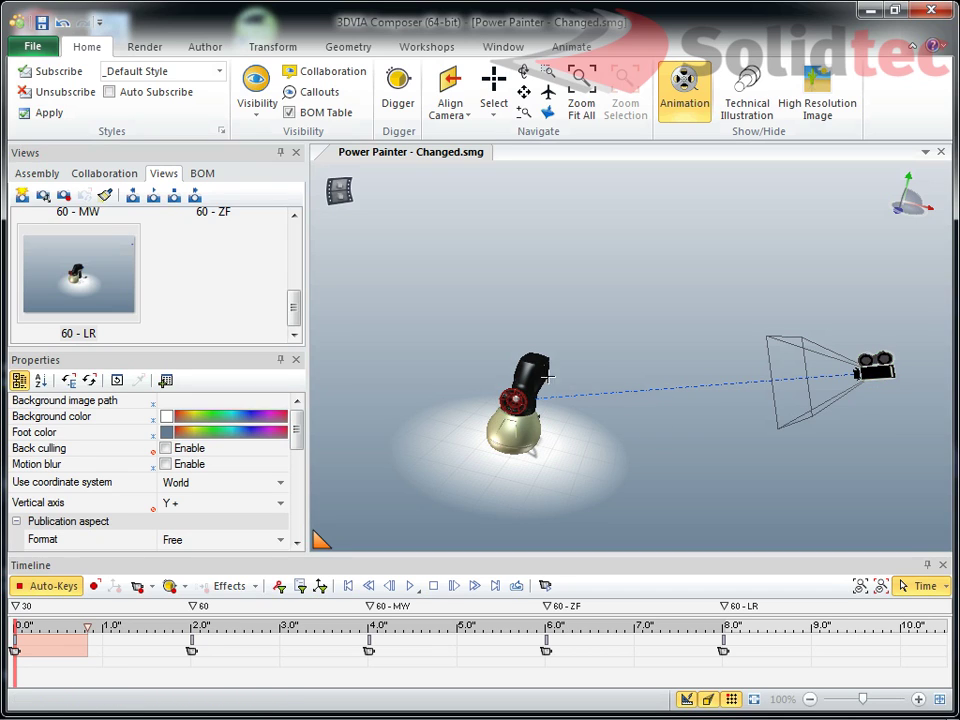
key("ctrl+s")
left_click_drag(15, 625, 193, 626)
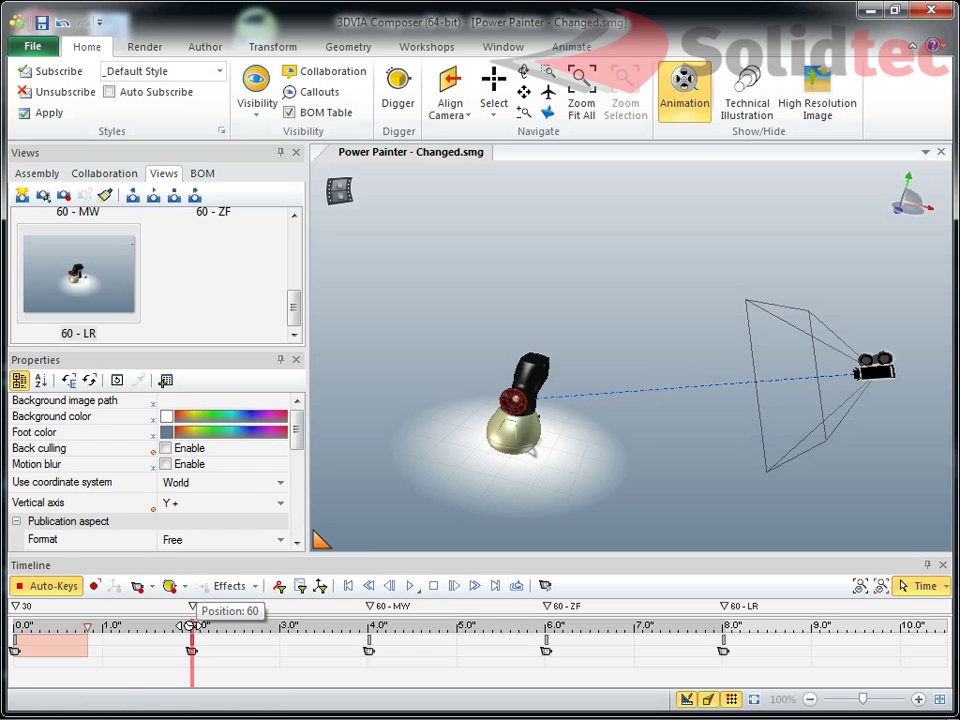
Scrub the time cursor between the '60' and '60 - MW' keys, ending at the 6-second '60 - ZF' key.
mouse_move(193, 625)
left_mouse_down()
mouse_move(15, 627)
mouse_move(192, 634)
left_mouse_up()
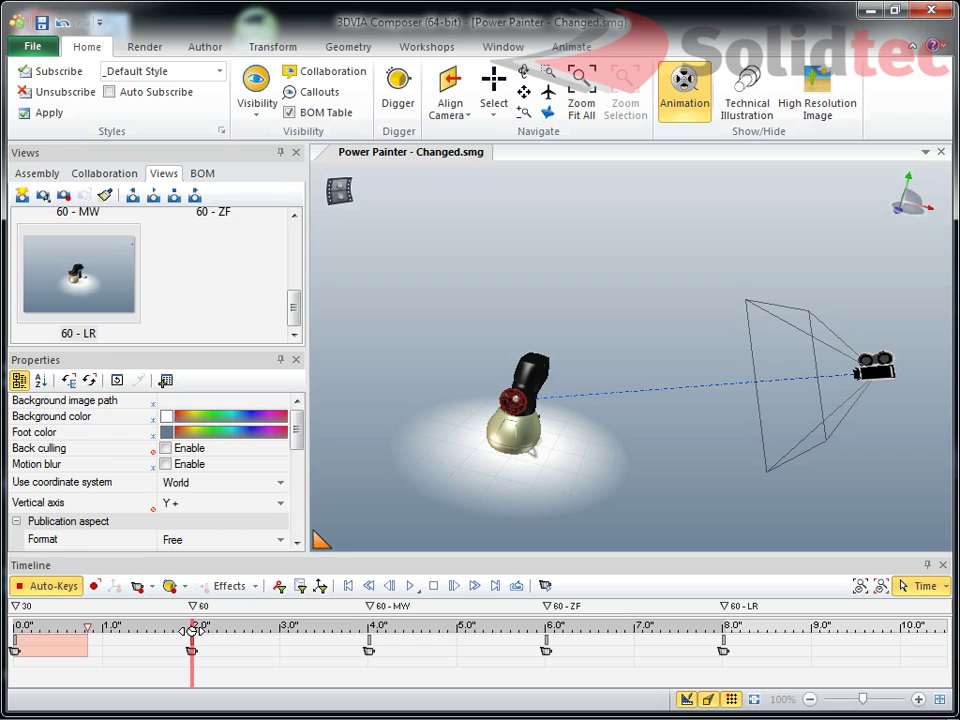
left_click_drag(192, 630, 369, 636)
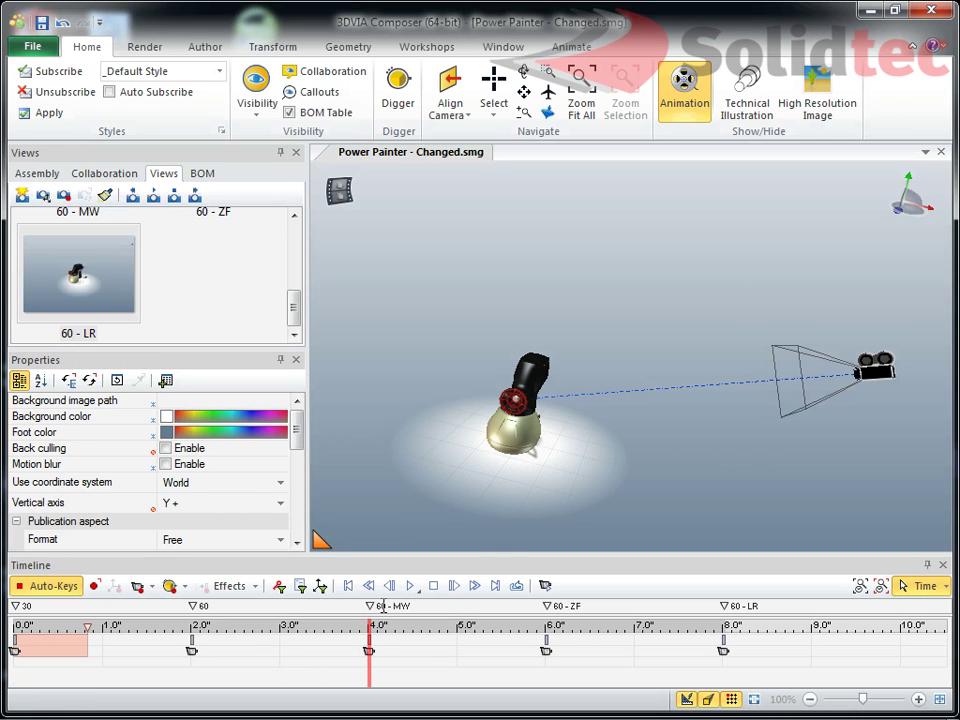
mouse_move(369, 625)
left_mouse_down()
mouse_move(40, 632)
mouse_move(367, 636)
mouse_move(369, 647)
left_mouse_up()
mouse_move(372, 626)
left_mouse_down()
mouse_move(313, 626)
mouse_move(369, 626)
left_mouse_up()
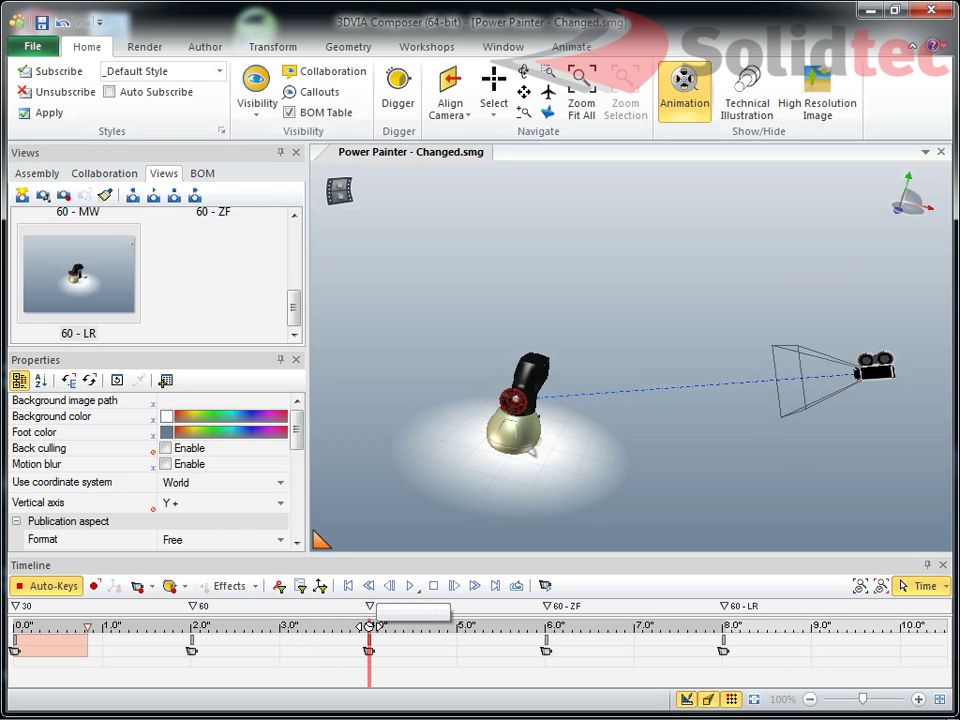
left_click_drag(370, 626, 546, 628)
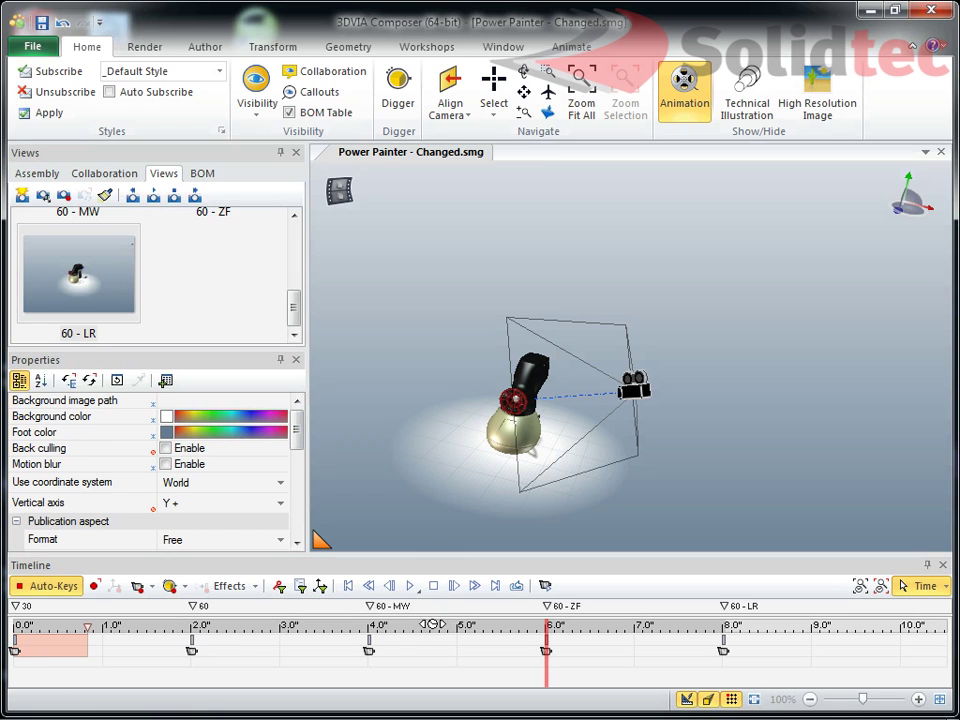
Scrub the time between the 60 - ZF key and earlier times, settling on the 4-second 60 - MW key.
left_click_drag(548, 621, 370, 621)
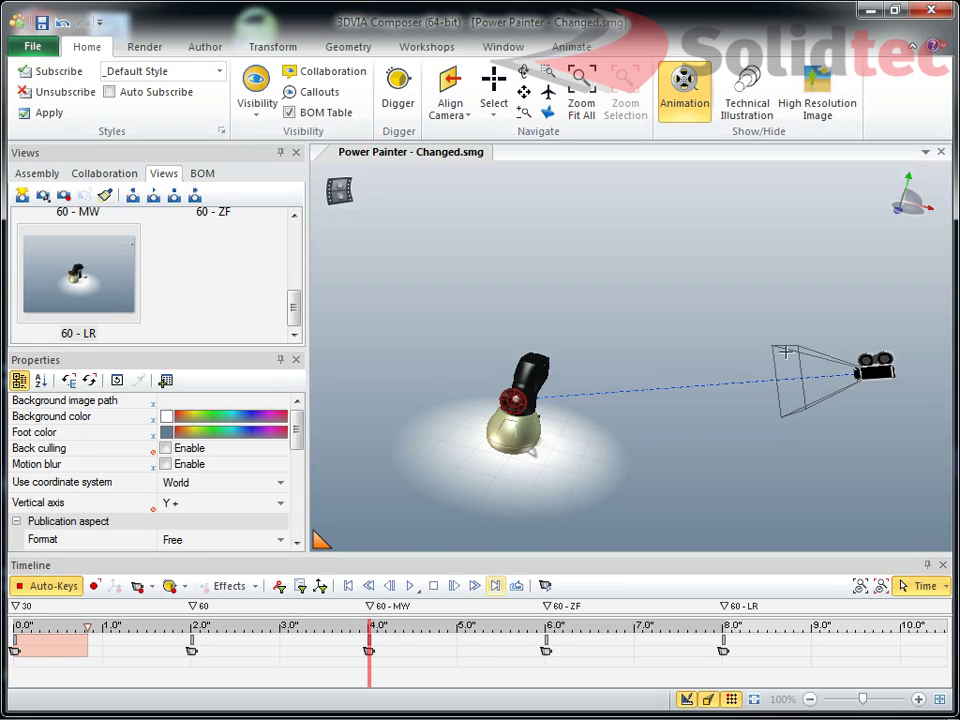
left_click_drag(381, 624, 547, 625)
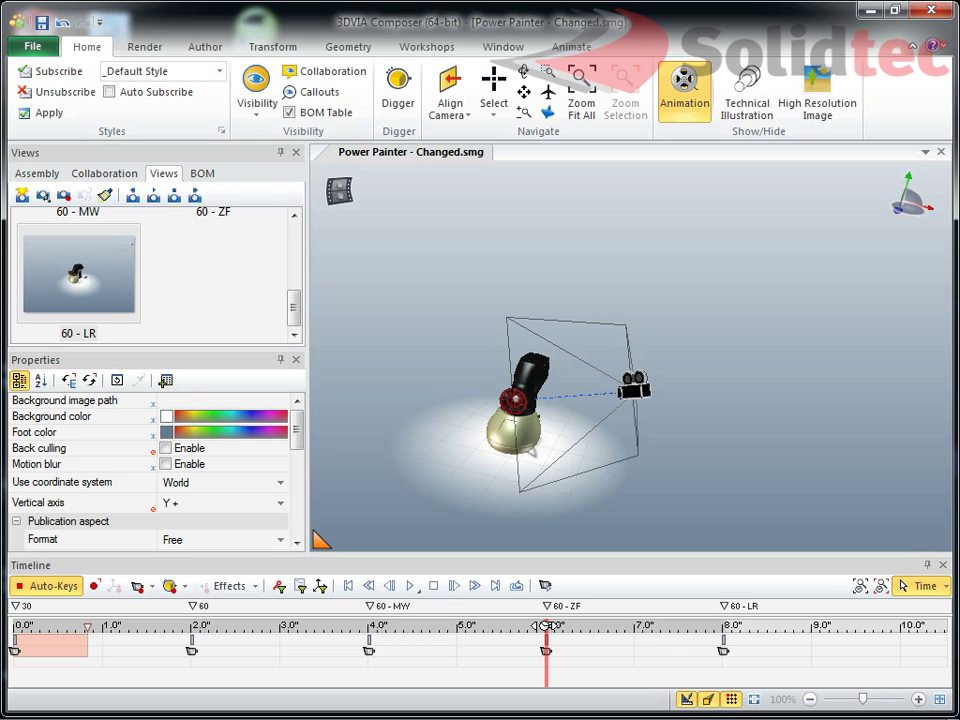
left_click_drag(548, 627, 372, 629)
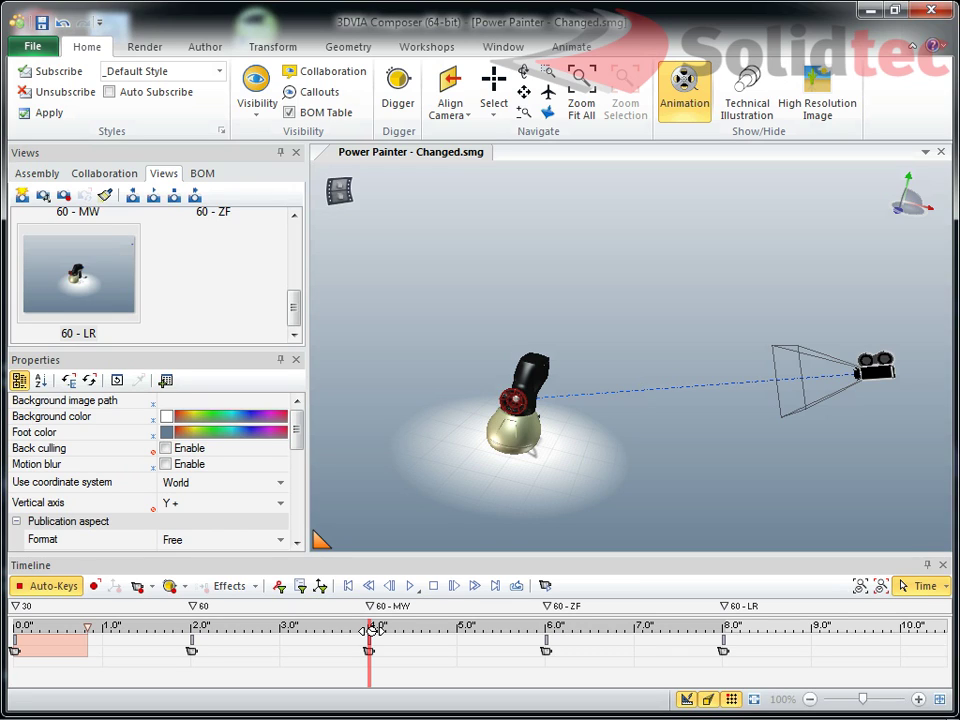
mouse_move(370, 630)
left_mouse_down()
mouse_move(313, 630)
mouse_move(368, 633)
left_mouse_up()
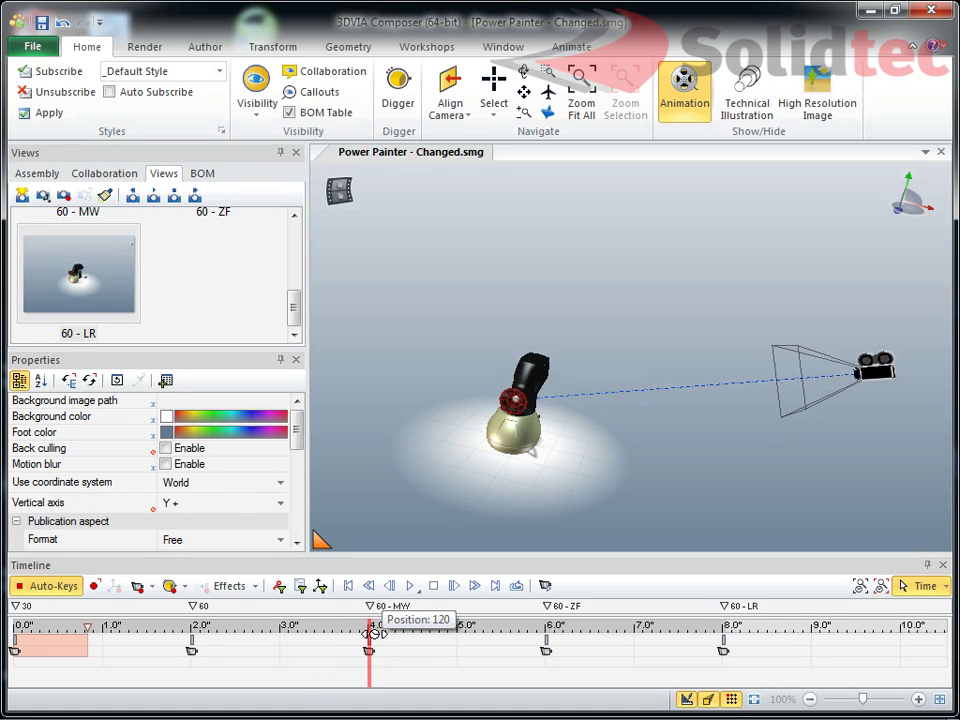
left_click_drag(375, 632, 538, 635)
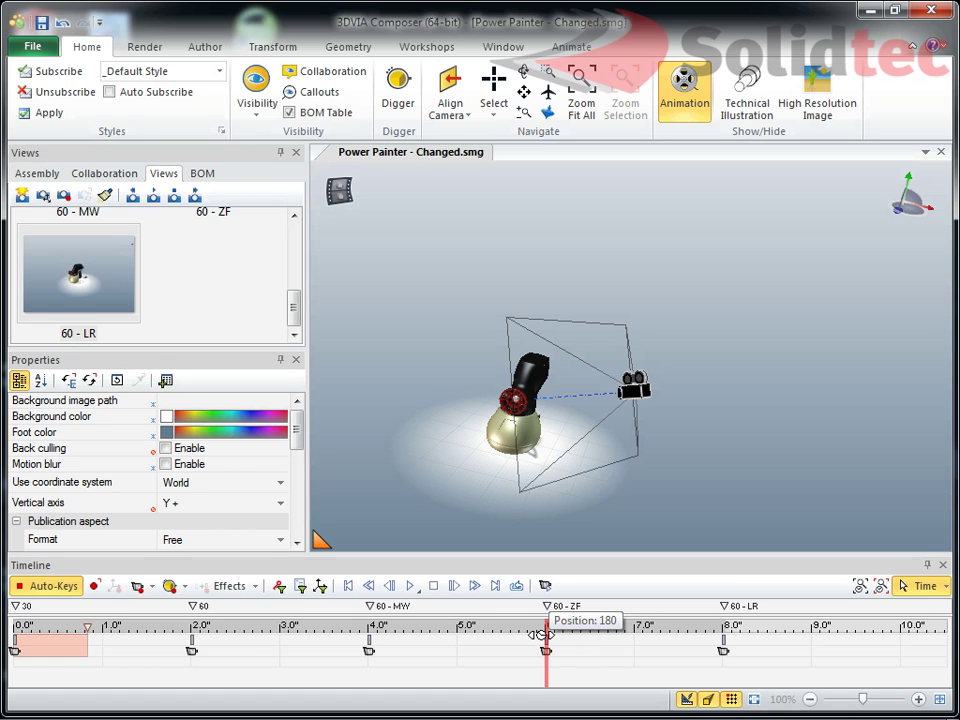
mouse_move(541, 632)
left_mouse_down()
mouse_move(521, 632)
mouse_move(543, 630)
left_mouse_up()
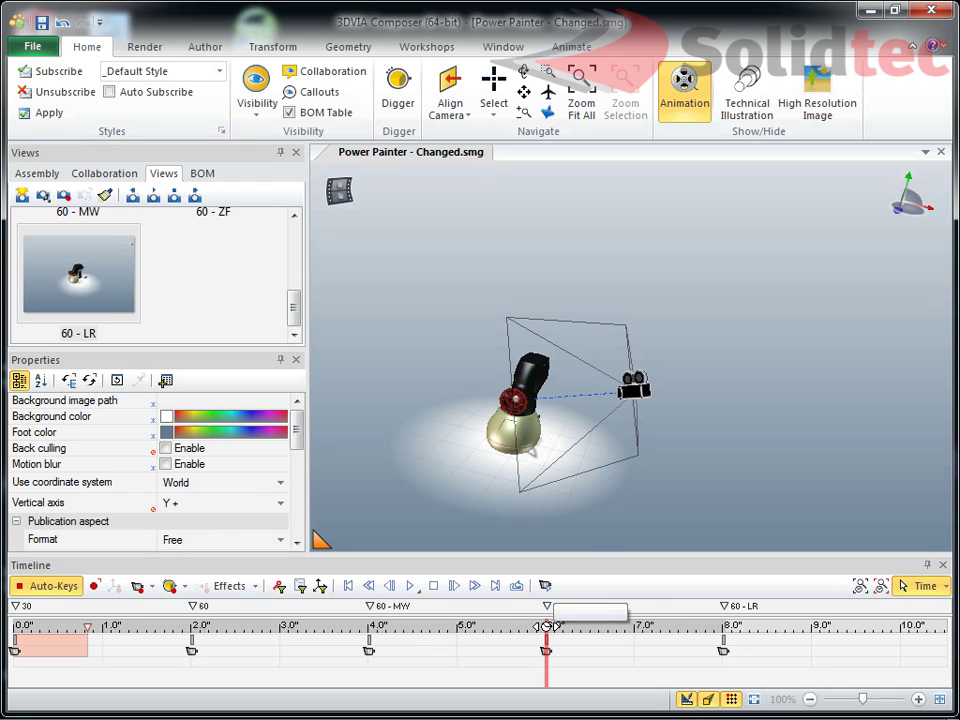
mouse_move(543, 629)
left_mouse_down()
mouse_move(724, 628)
mouse_move(547, 638)
mouse_move(714, 632)
mouse_move(617, 649)
mouse_move(370, 640)
mouse_move(722, 630)
mouse_move(577, 642)
mouse_move(433, 634)
mouse_move(367, 654)
mouse_move(537, 636)
mouse_move(322, 635)
mouse_move(395, 636)
mouse_move(370, 636)
left_mouse_up()
Enable Camera Play Mode, play then stop the animation, and scrub forward to the 6-second 60 - ZF close-up.
left_click(545, 585)
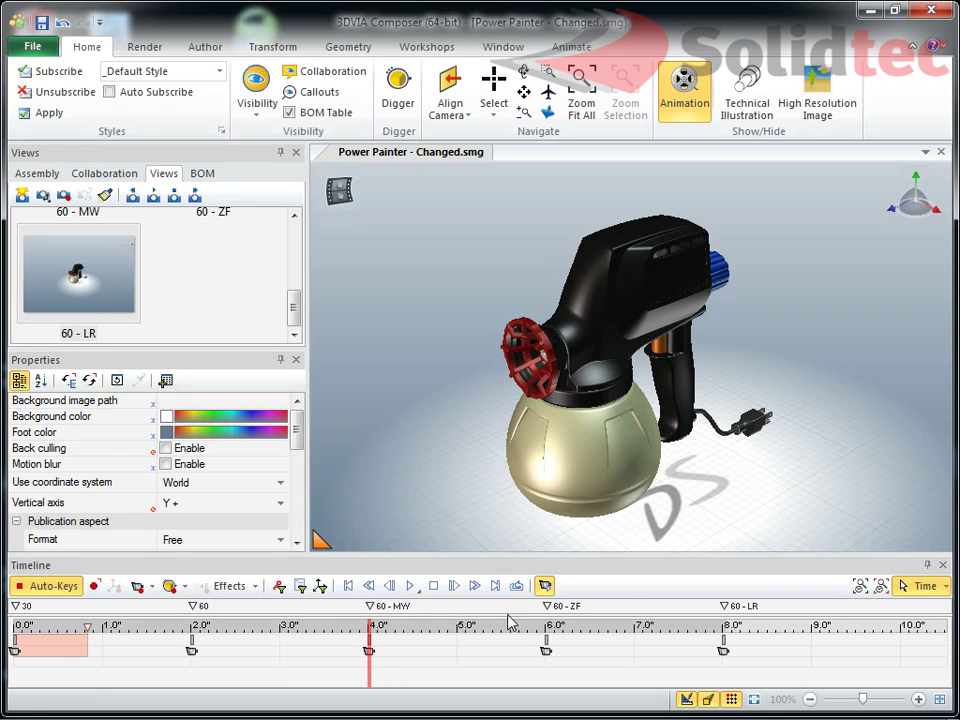
left_click(410, 585)
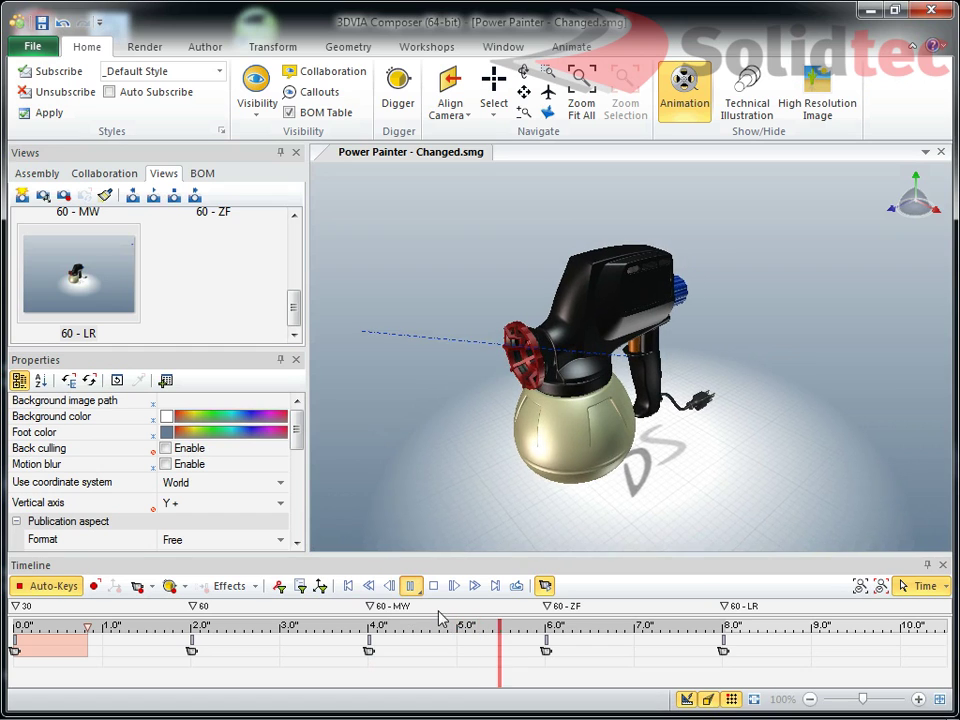
left_click(434, 587)
left_click_drag(371, 627, 548, 640)
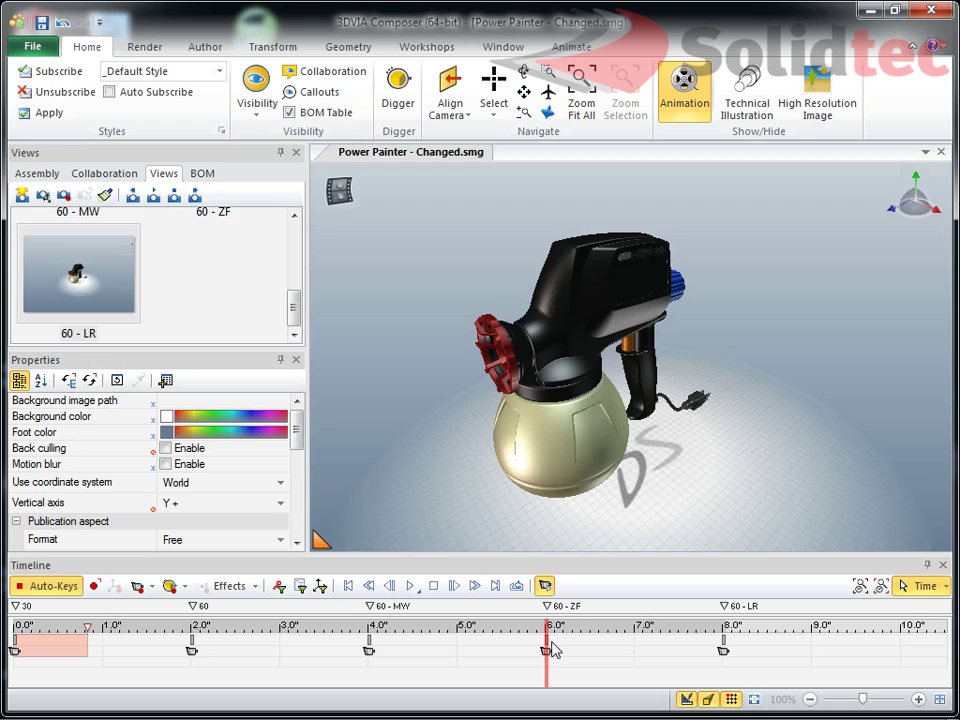